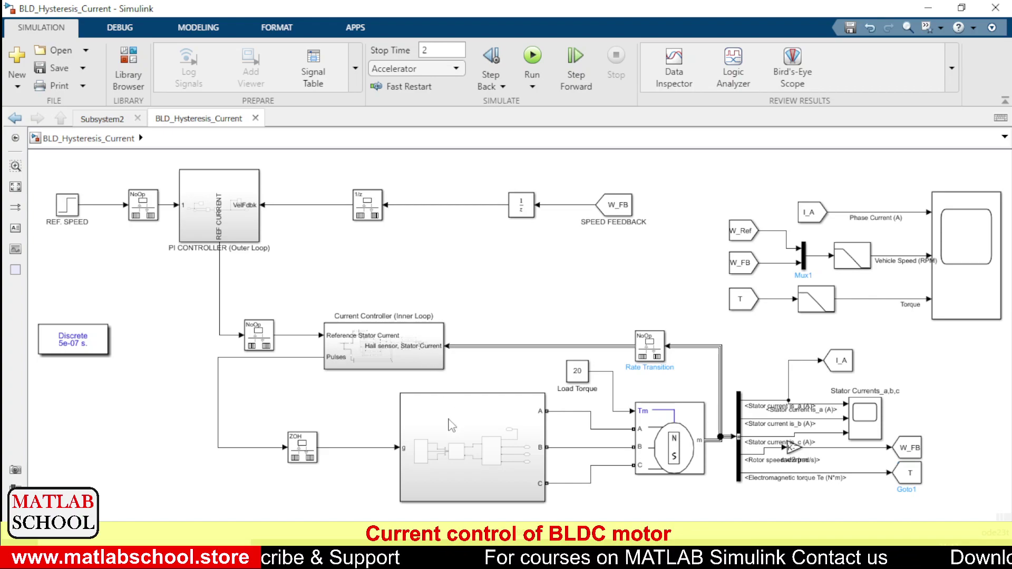
- Open Subsystem2 and select its Battery block
{"action": "left_click", "coordinate": [472, 438]}
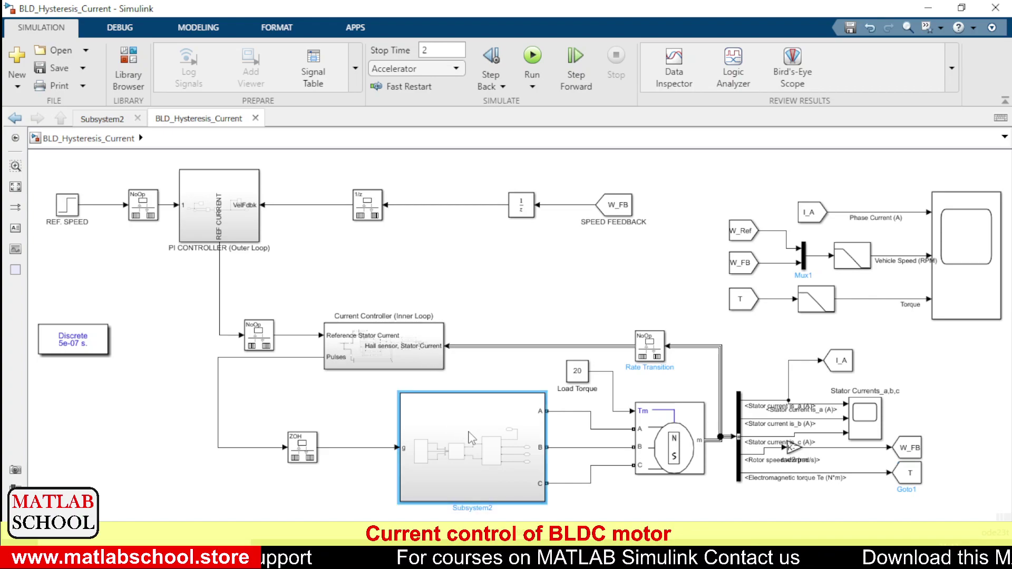
{"action": "double_click", "coordinate": [472, 437]}
{"action": "left_click", "coordinate": [395, 380]}
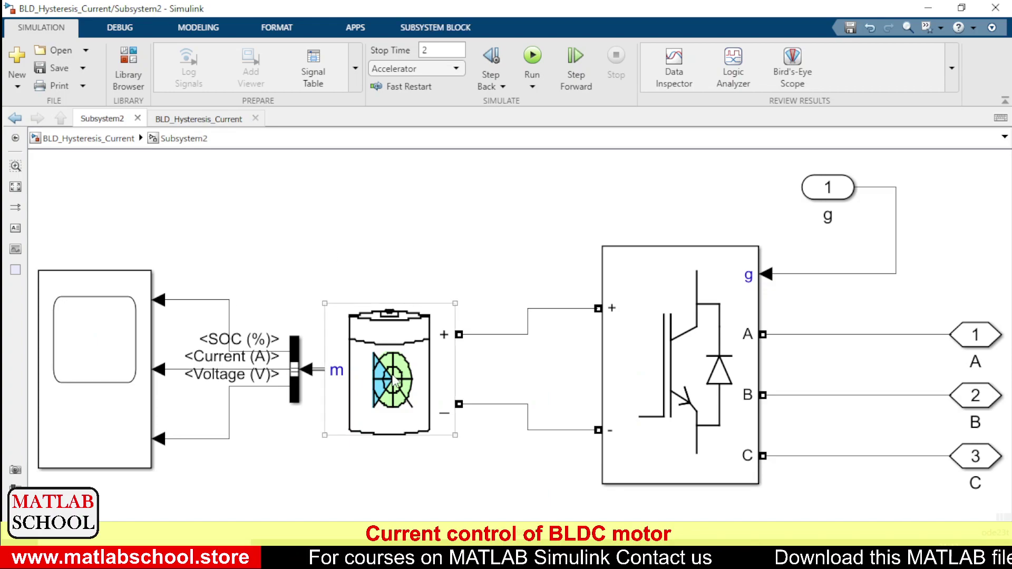
{"action": "left_click", "coordinate": [394, 381]}
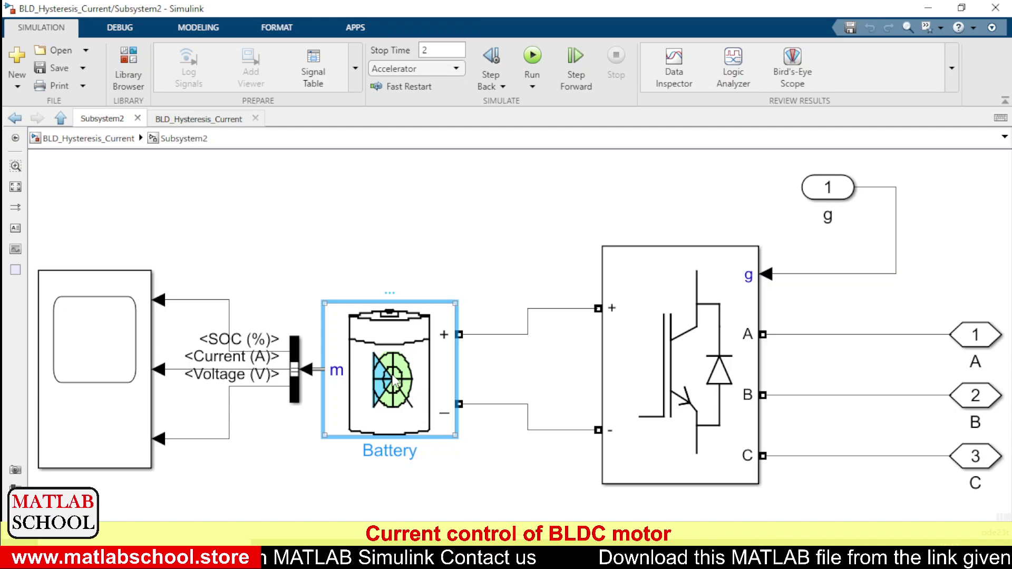
- Check the Lithium-Ion battery's 600 V, 50 Ah parameters, then select the Universal Bridge
{"action": "double_click", "coordinate": [393, 380]}
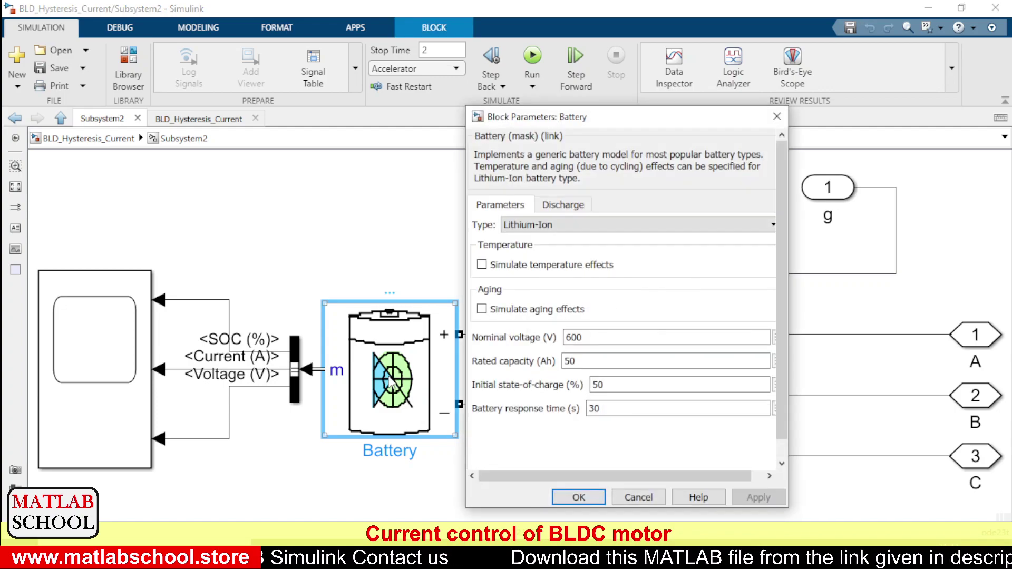
{"action": "left_click", "coordinate": [579, 497]}
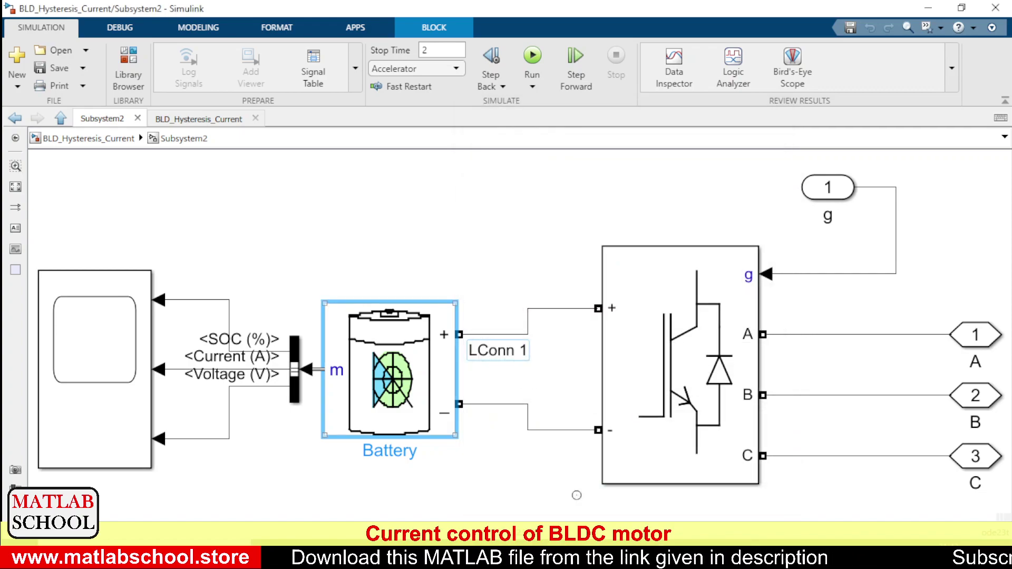
{"action": "left_click", "coordinate": [703, 284]}
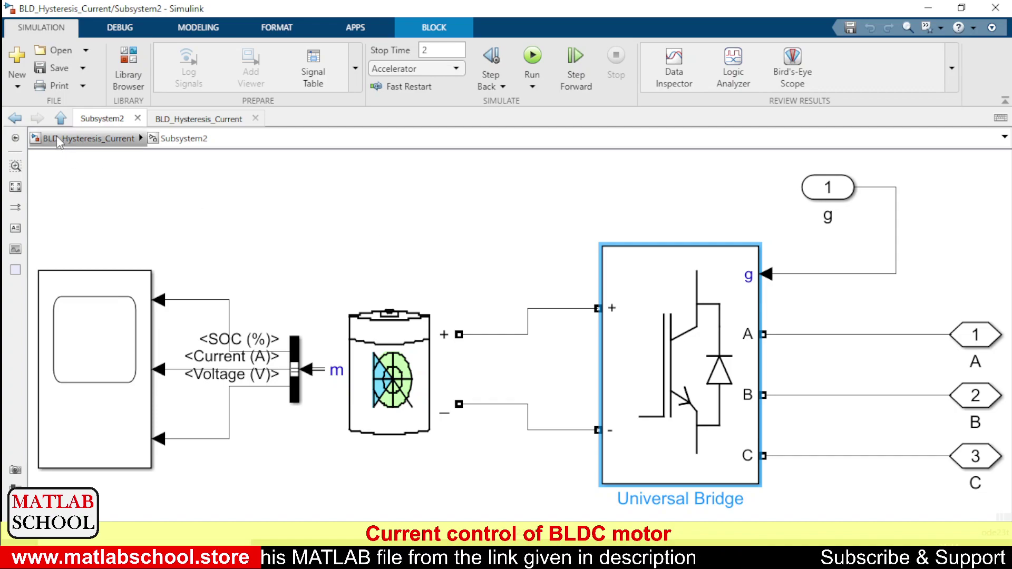
- Back at BLD_Hysteresis_Current, confirm the PMSM block's back EMF waveform is Trapezoidal
{"action": "left_click", "coordinate": [81, 140]}
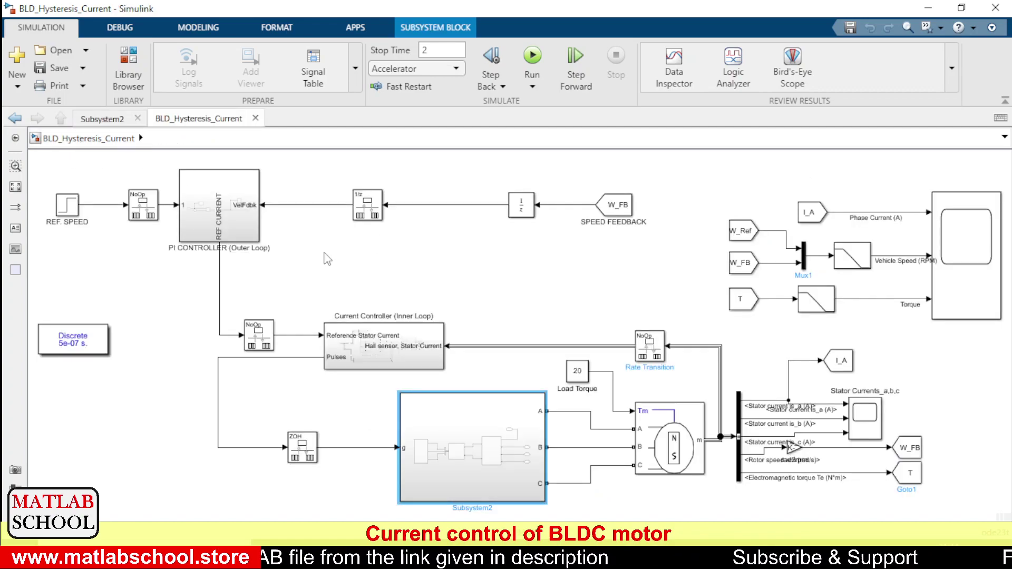
{"action": "left_click", "coordinate": [664, 445]}
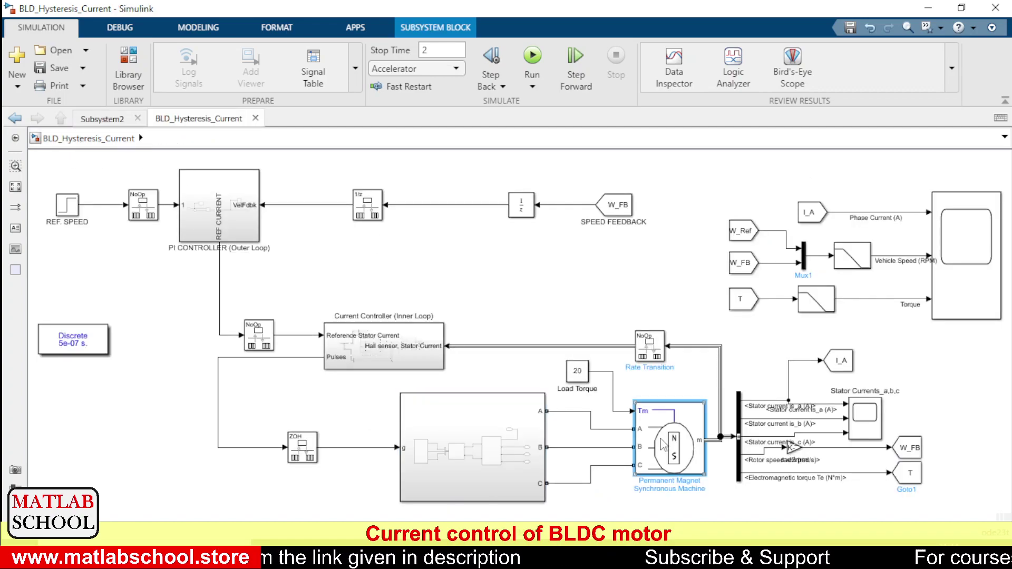
{"action": "double_click", "coordinate": [668, 451]}
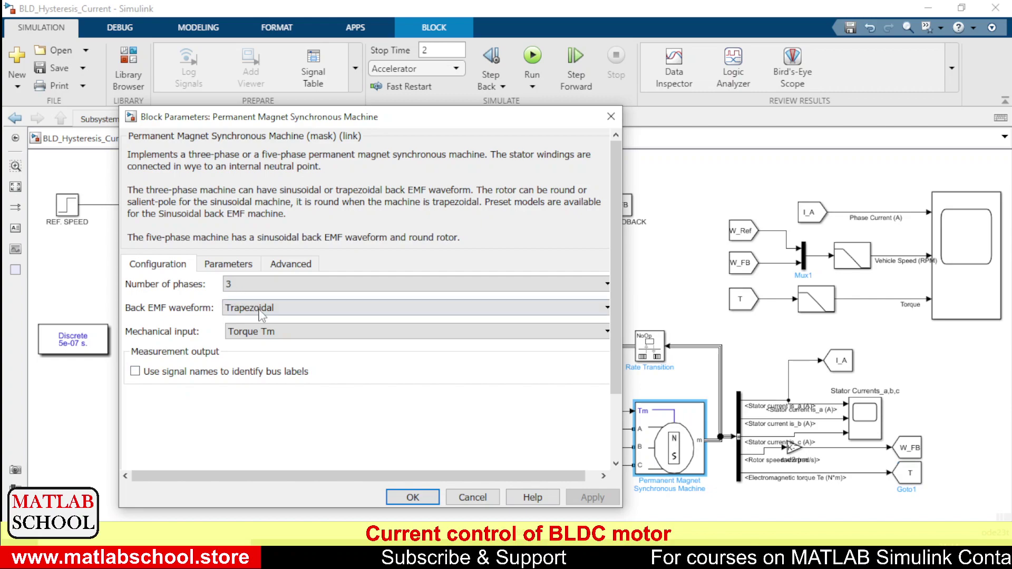
{"action": "left_click", "coordinate": [259, 308]}
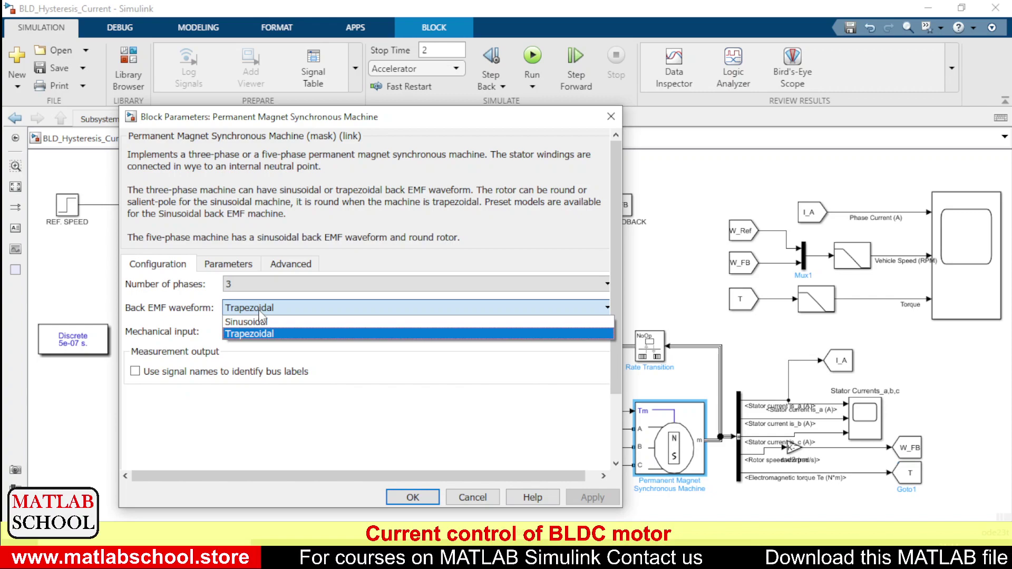
{"action": "left_click", "coordinate": [429, 481]}
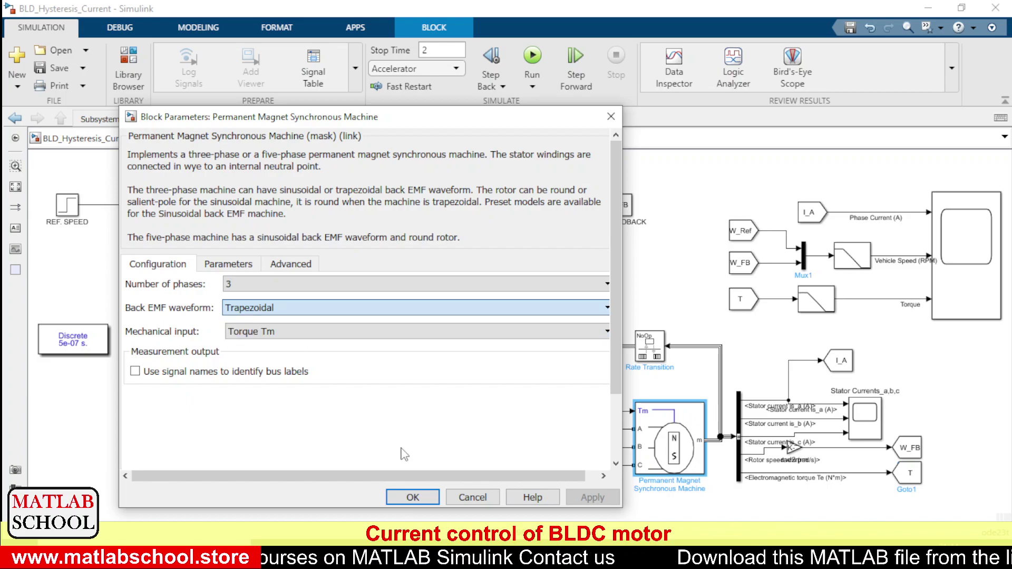
{"action": "left_click", "coordinate": [412, 497]}
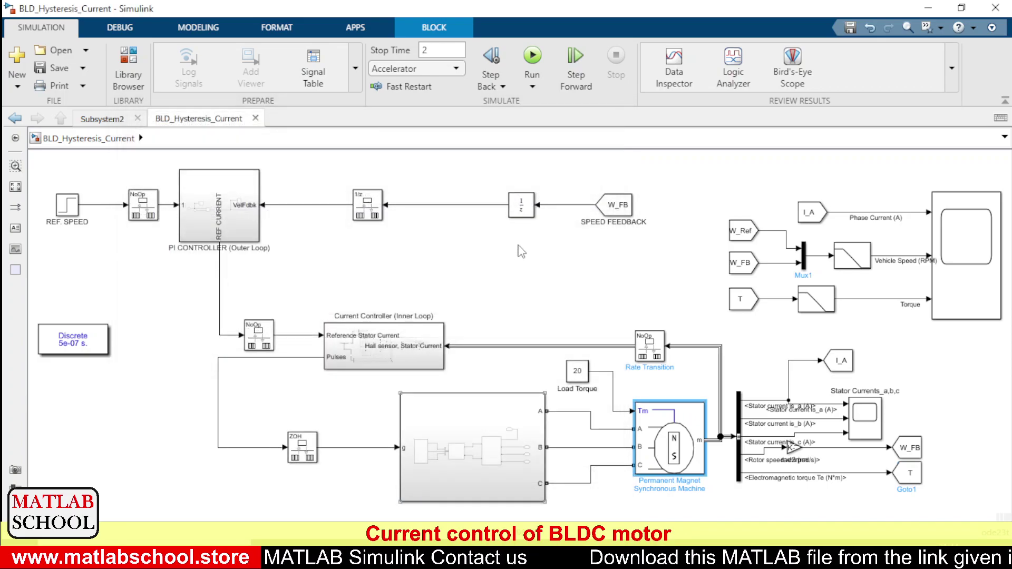
{"action": "left_click", "coordinate": [111, 354]}
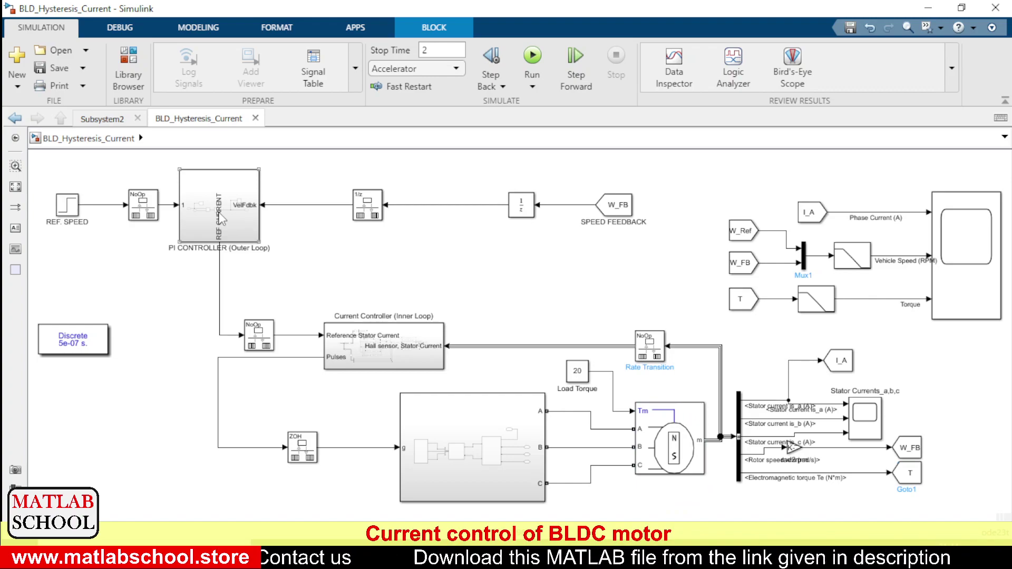
{"action": "double_click", "coordinate": [221, 219]}
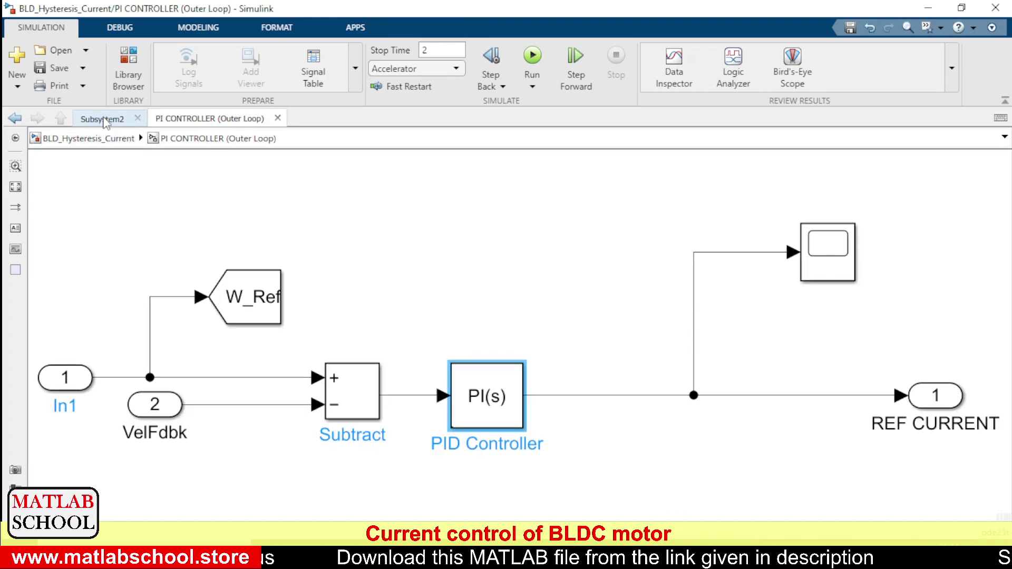
{"action": "left_click", "coordinate": [110, 138]}
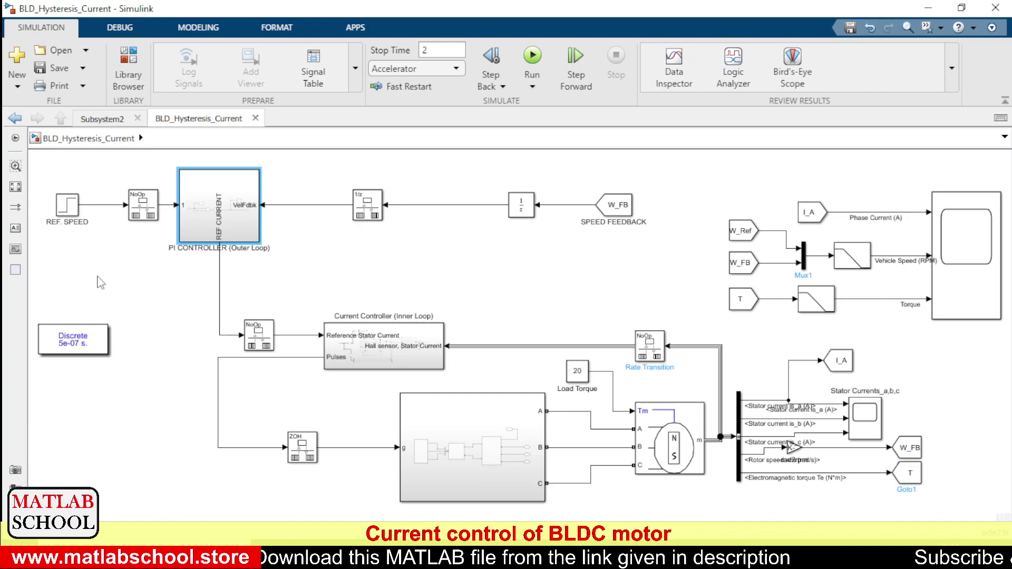
{"action": "left_click", "coordinate": [72, 205]}
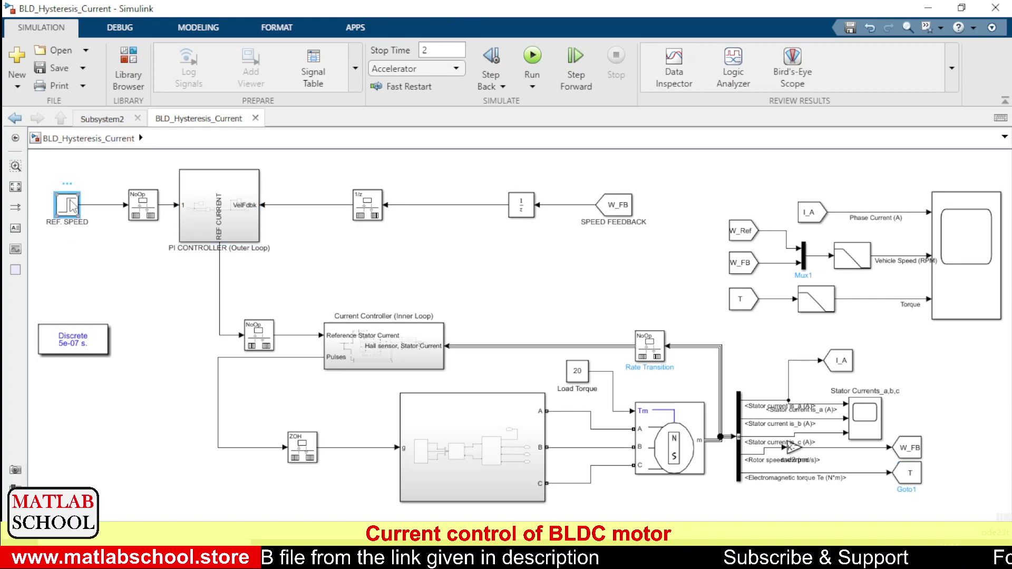
{"action": "double_click", "coordinate": [67, 205]}
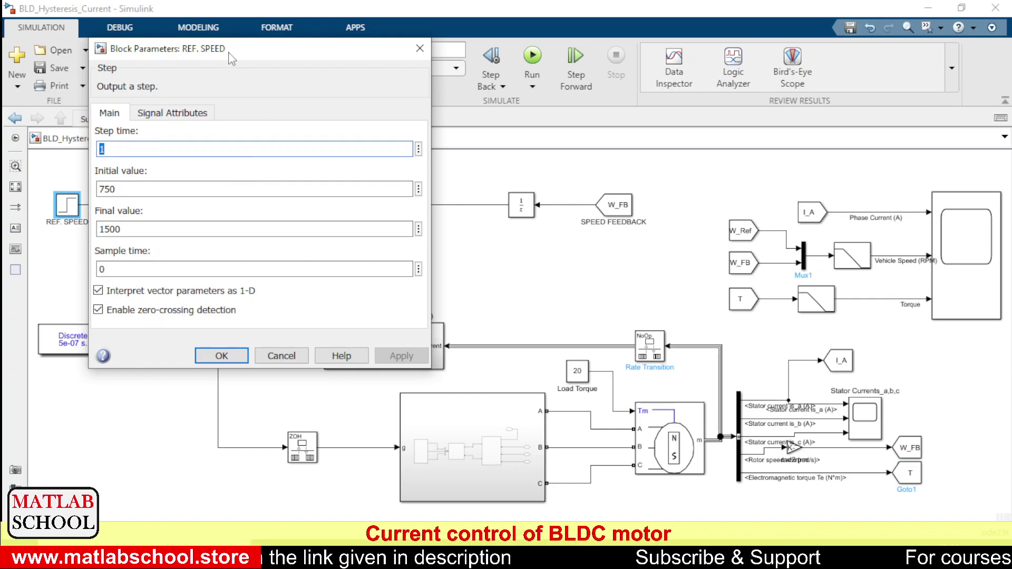
{"action": "left_click_drag", "start_coordinate": [227, 51], "coordinate": [312, 58]}
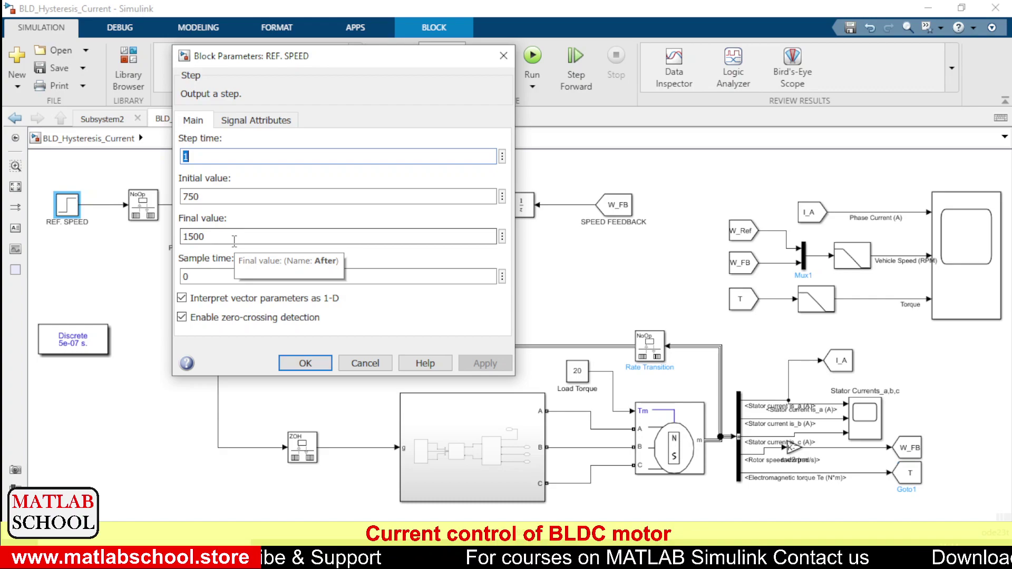
{"action": "left_click", "coordinate": [319, 364]}
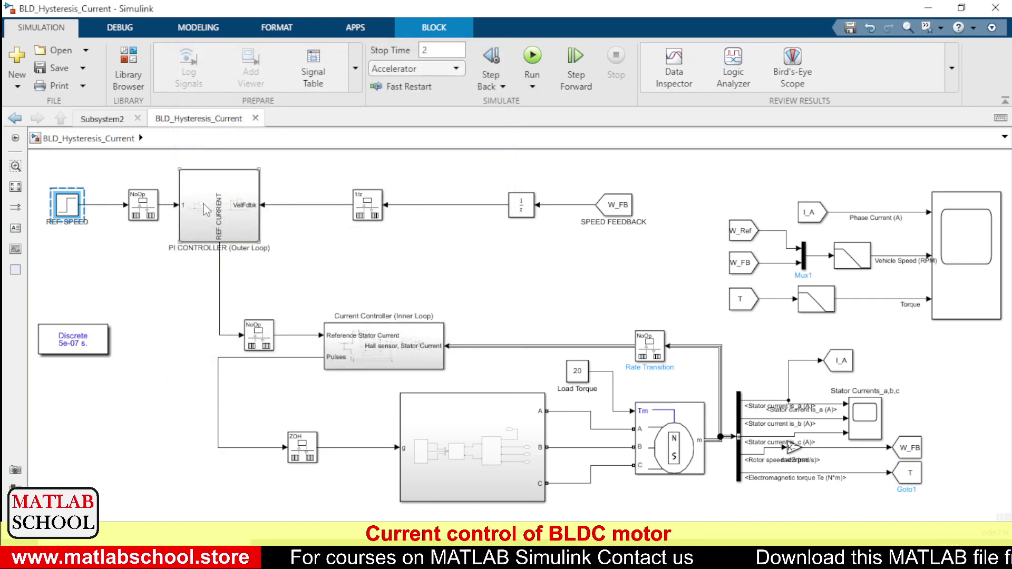
{"action": "double_click", "coordinate": [204, 210]}
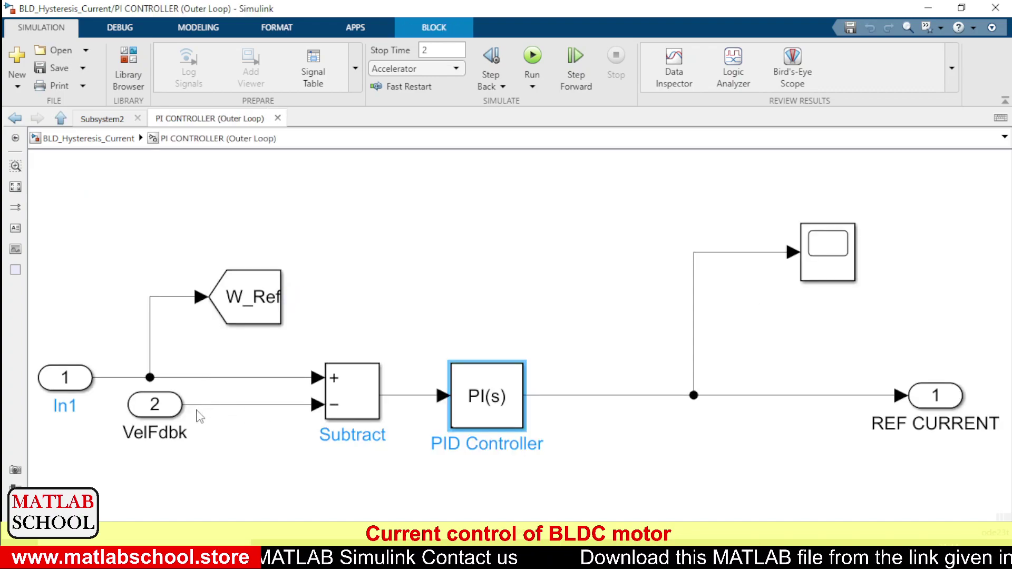
{"action": "left_click", "coordinate": [404, 397]}
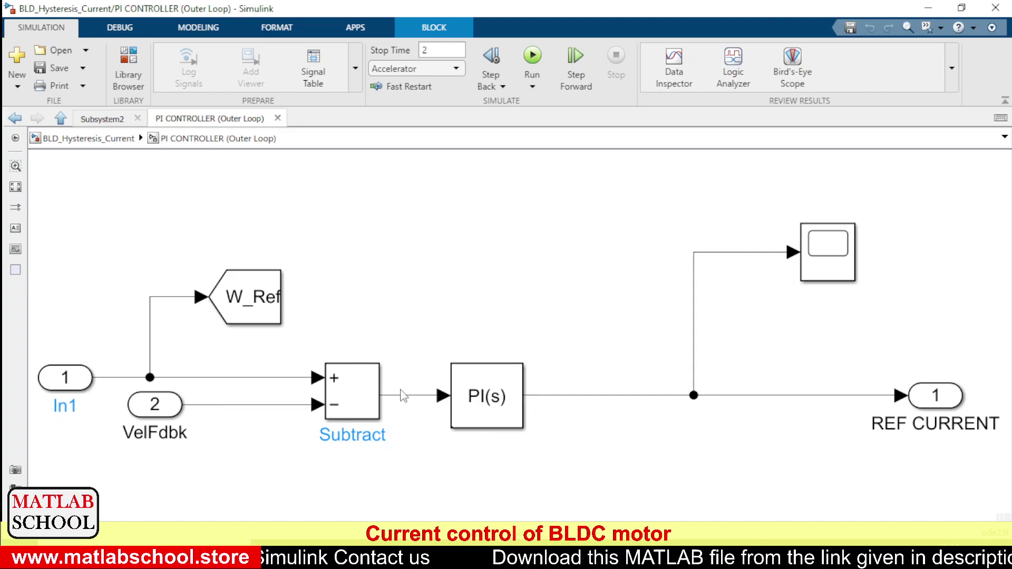
{"action": "left_click", "coordinate": [354, 418]}
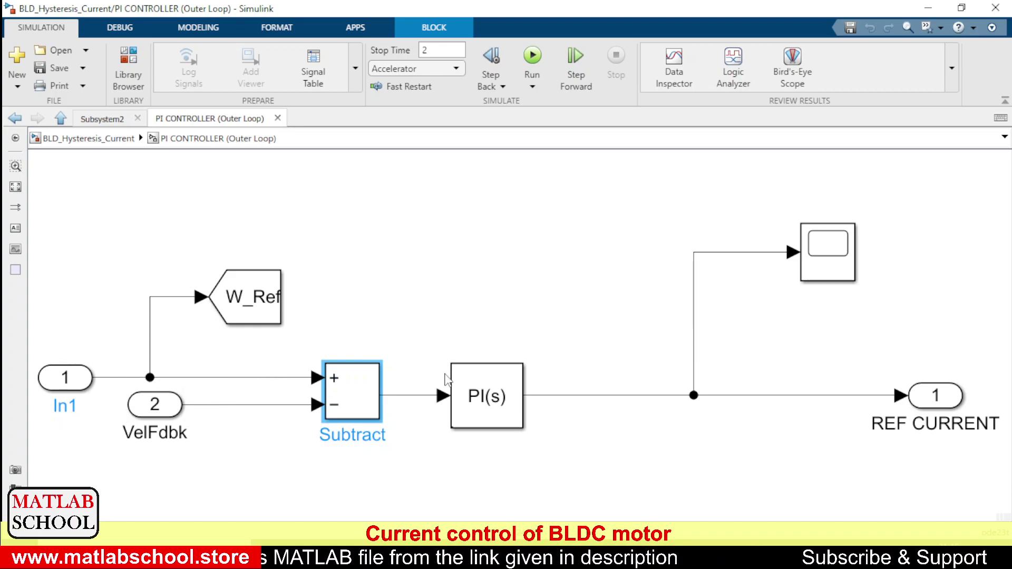
{"action": "left_click", "coordinate": [418, 396]}
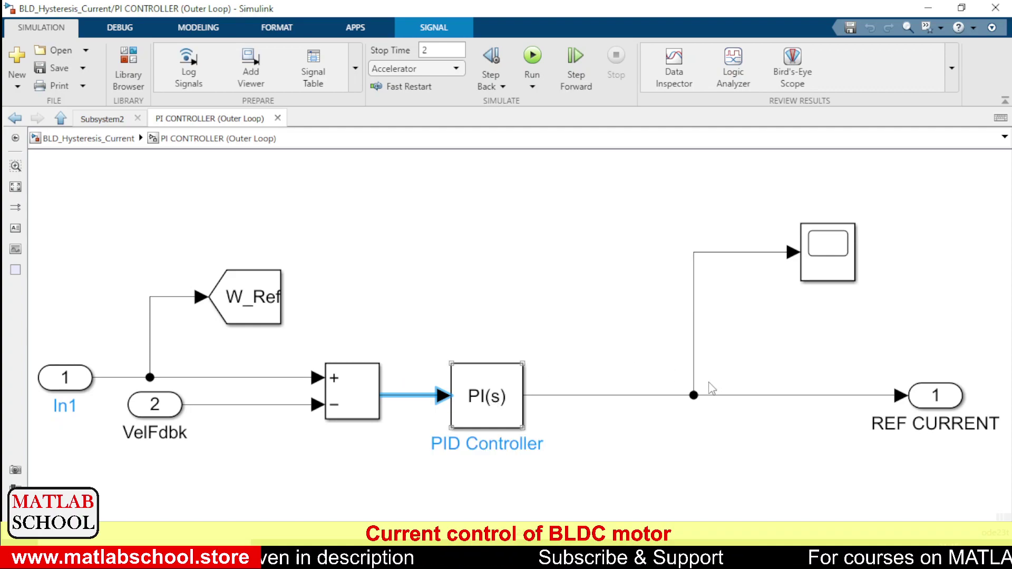
{"action": "left_click", "coordinate": [558, 327]}
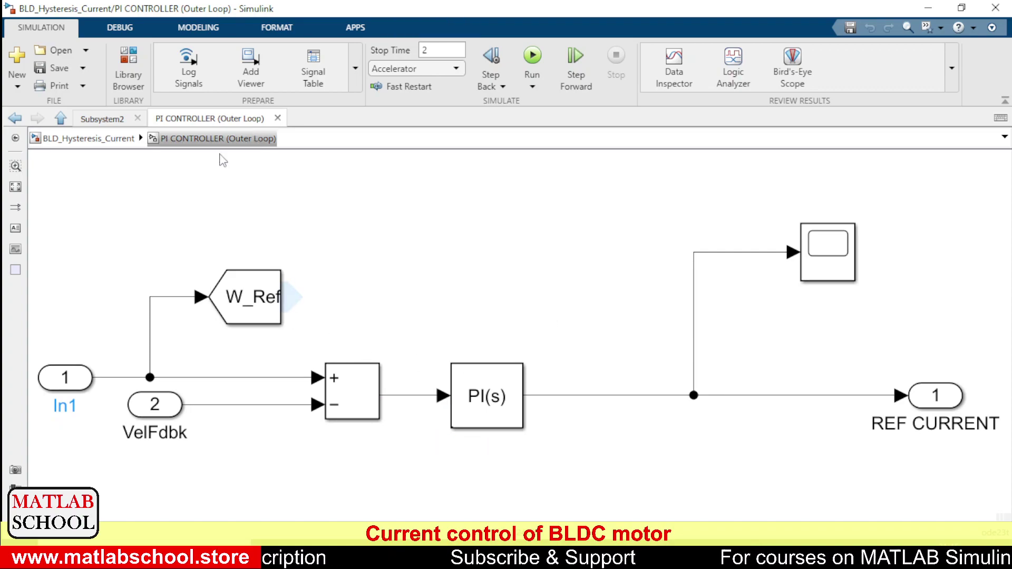
{"action": "left_click", "coordinate": [105, 138]}
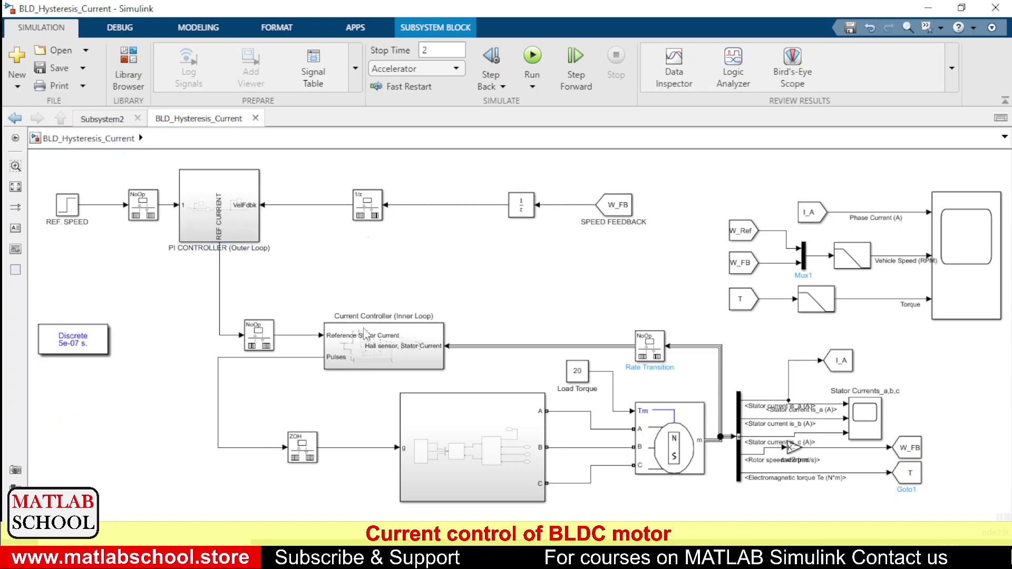
{"action": "double_click", "coordinate": [419, 347]}
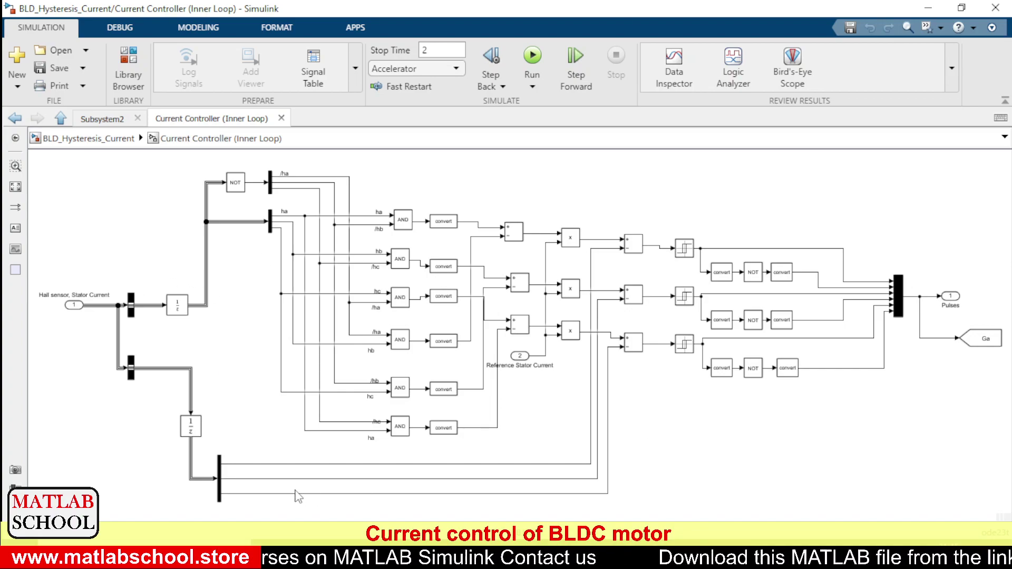
{"action": "left_click", "coordinate": [474, 465]}
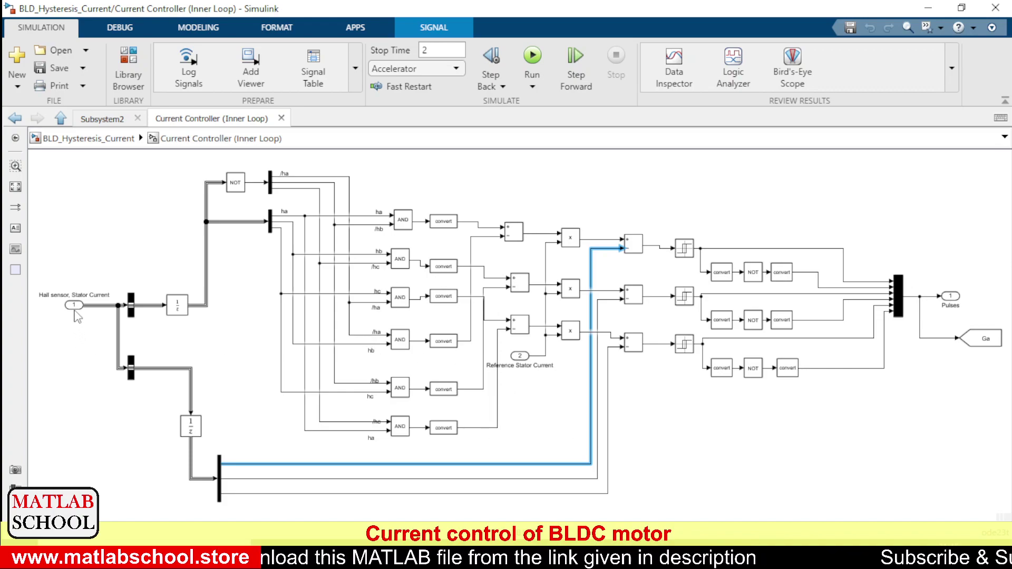
{"action": "left_click", "coordinate": [253, 349]}
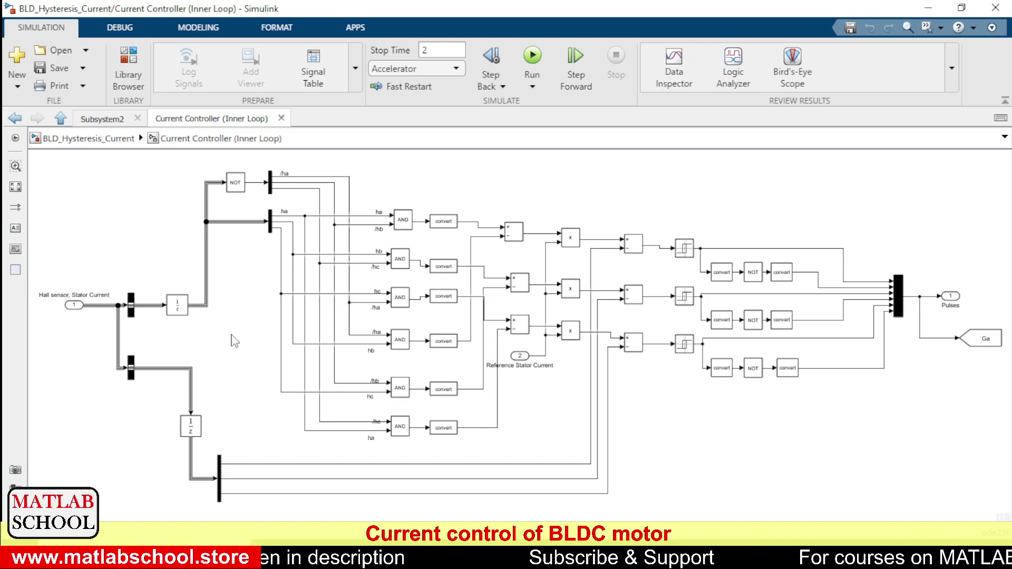
{"action": "left_click", "coordinate": [544, 357]}
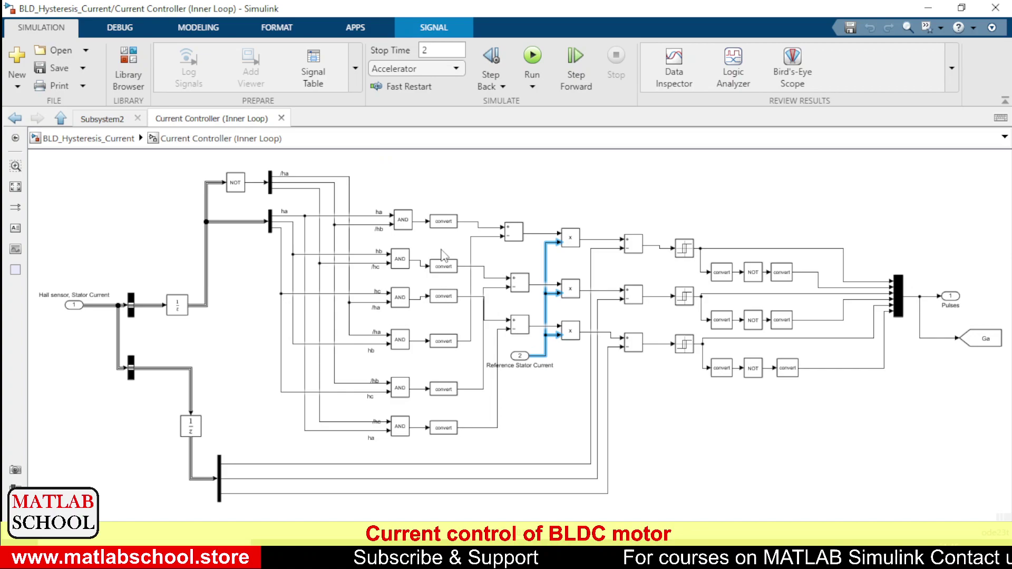
{"action": "left_click", "coordinate": [413, 183]}
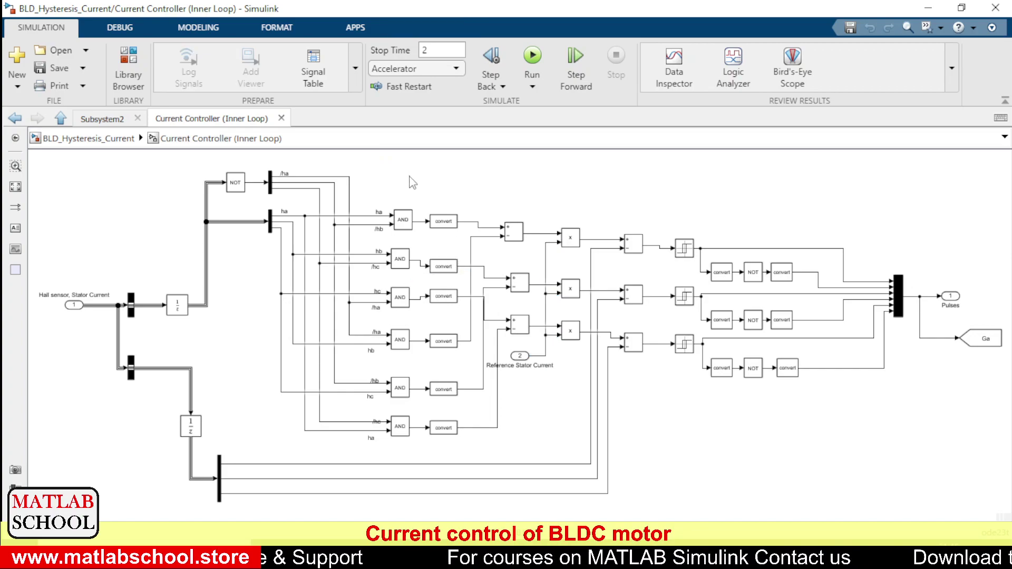
{"action": "left_click", "coordinate": [545, 266]}
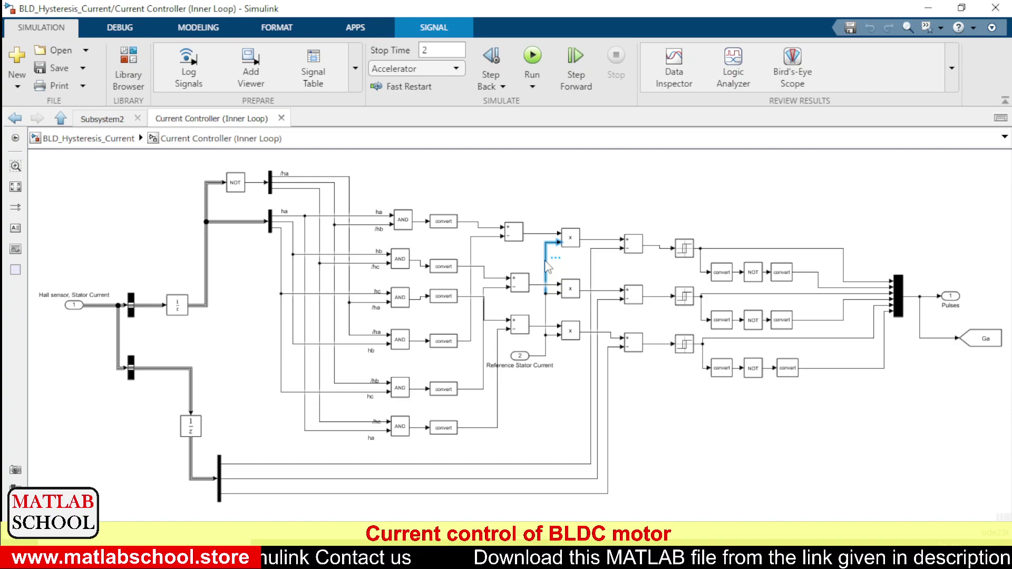
{"action": "left_click", "coordinate": [520, 358]}
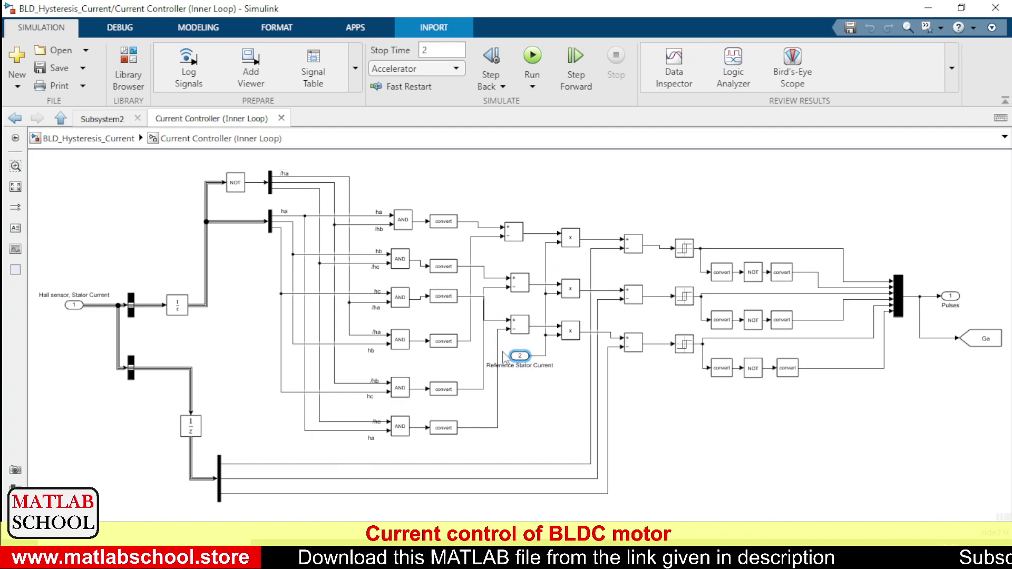
{"action": "left_click", "coordinate": [654, 196]}
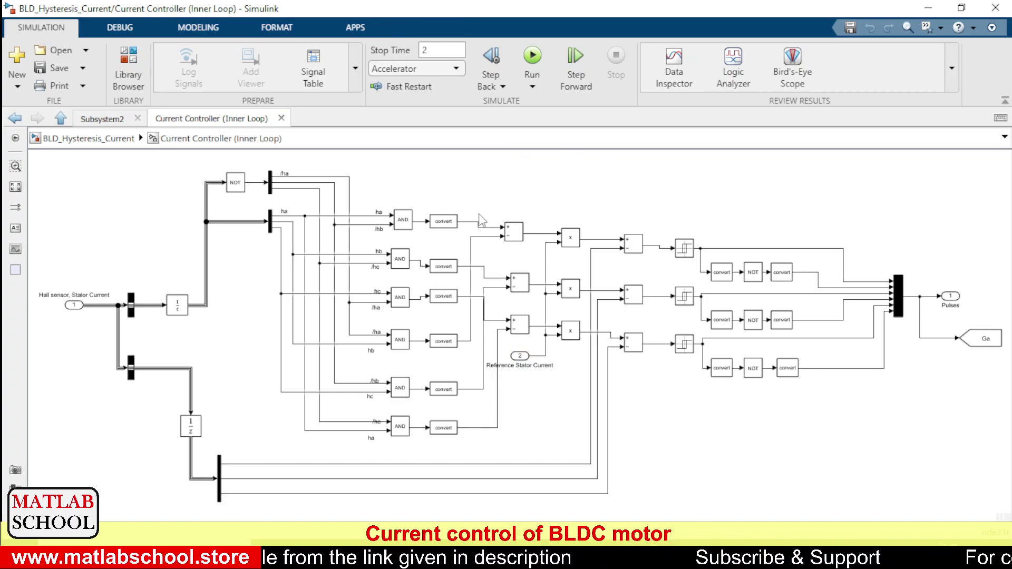
{"action": "left_click", "coordinate": [644, 254]}
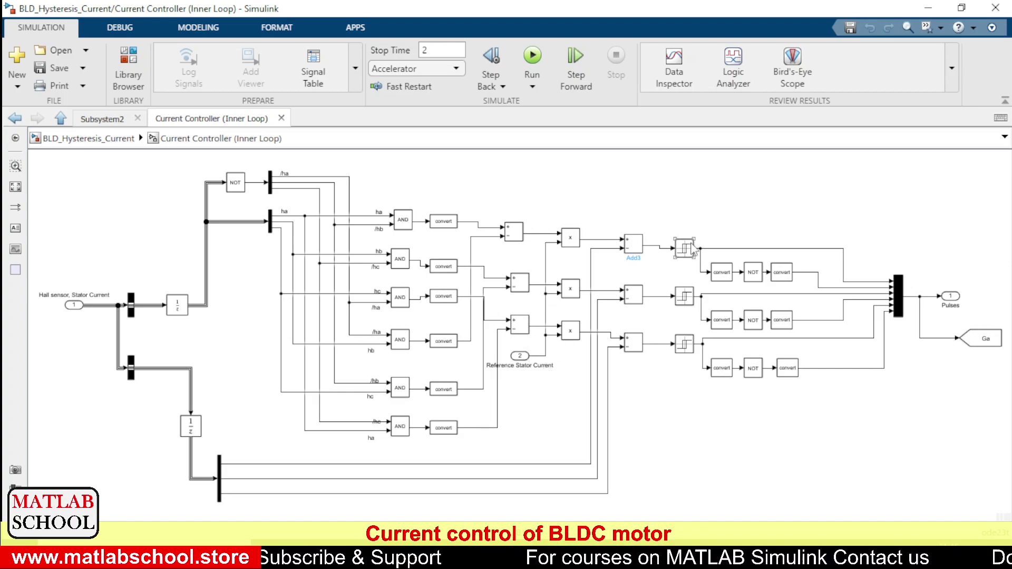
{"action": "left_click", "coordinate": [635, 248]}
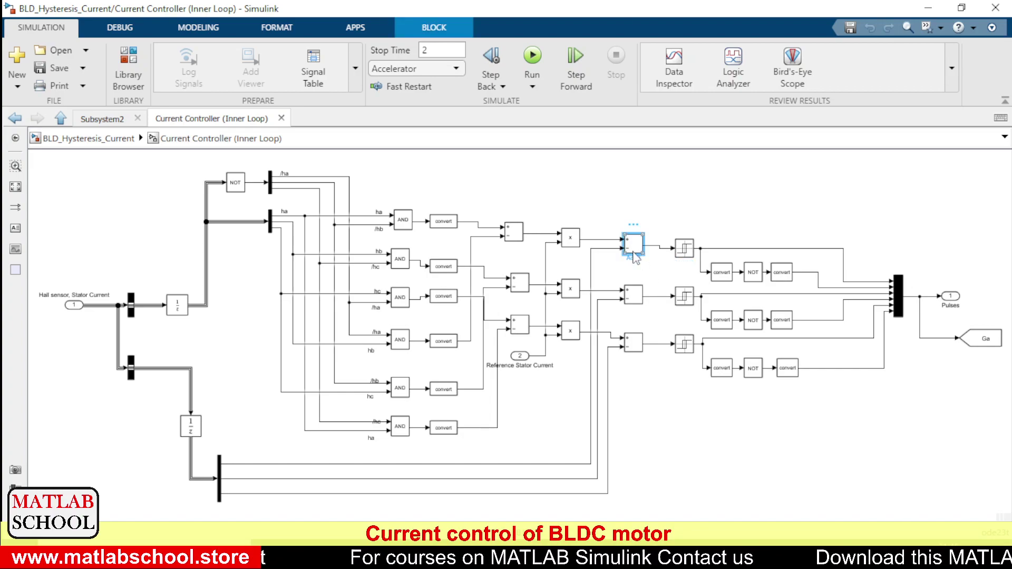
{"action": "left_click", "coordinate": [636, 296]}
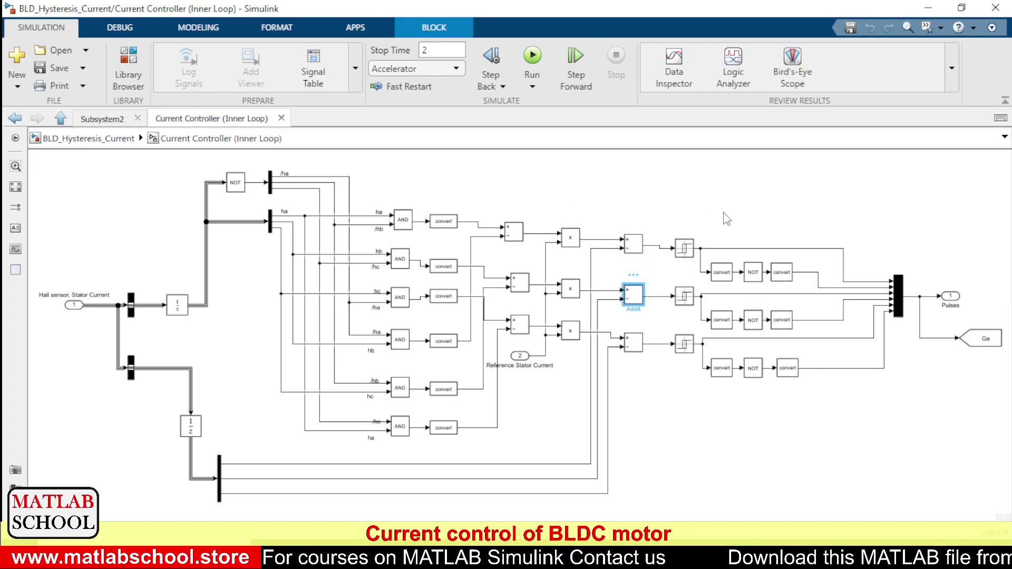
{"action": "left_click", "coordinate": [723, 221]}
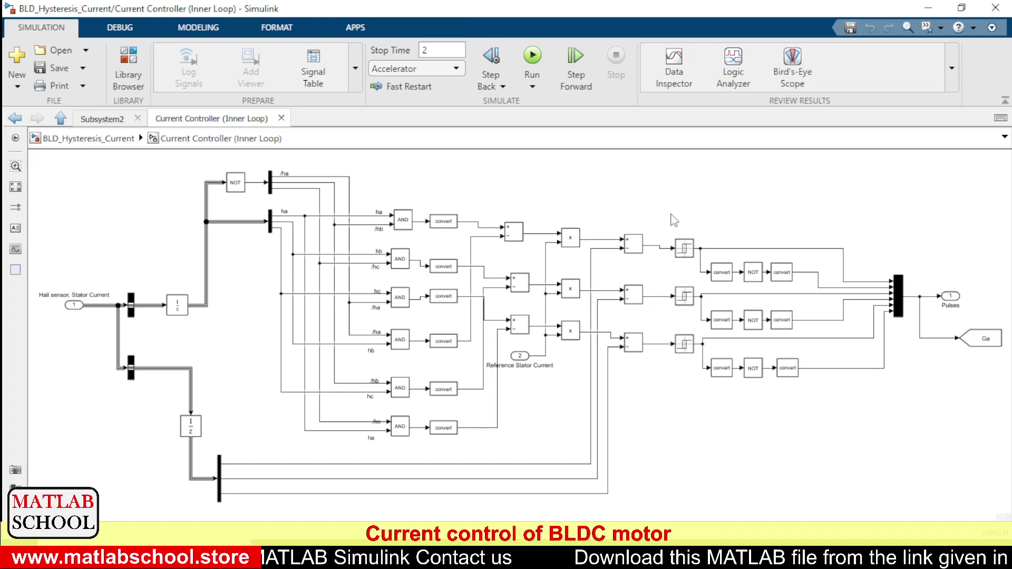
{"action": "left_click", "coordinate": [687, 252]}
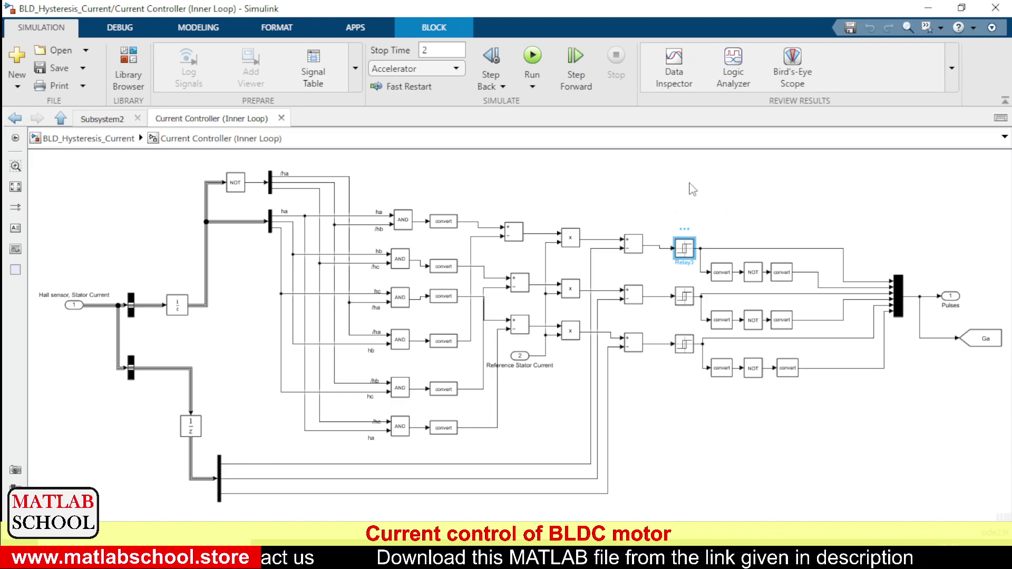
{"action": "left_click", "coordinate": [693, 189]}
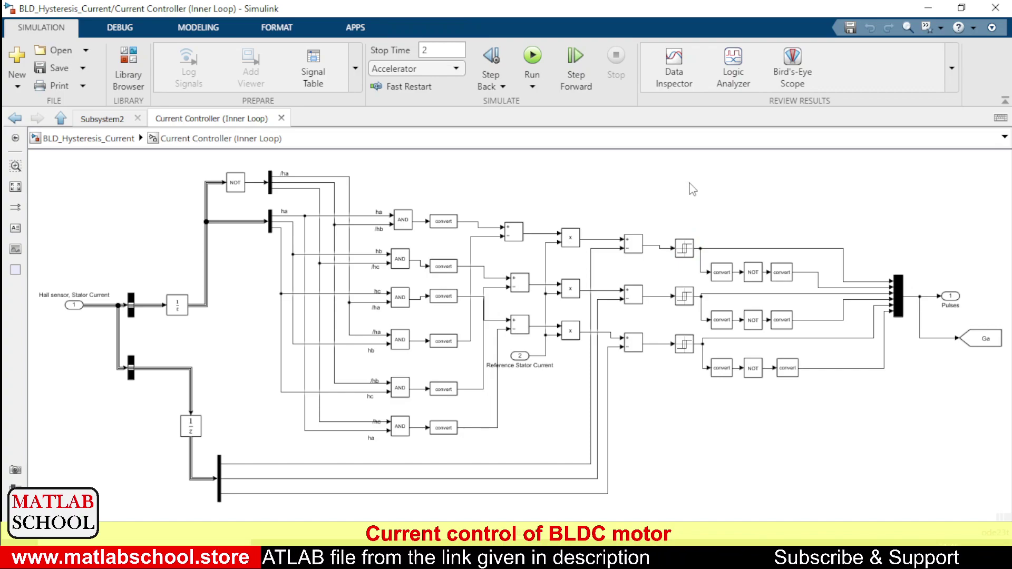
{"action": "left_click", "coordinate": [687, 251]}
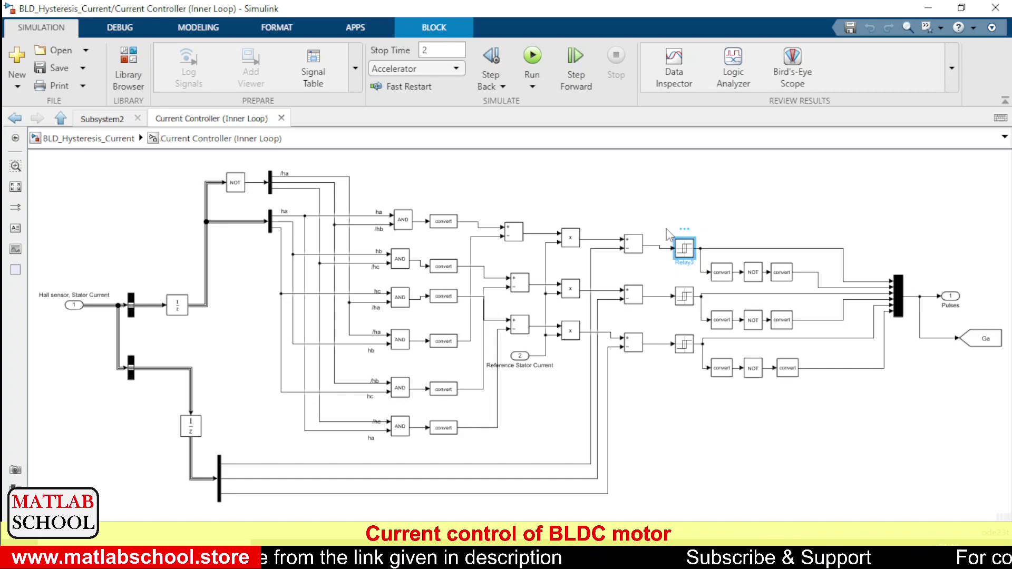
{"action": "left_click_drag", "start_coordinate": [656, 210], "coordinate": [697, 371]}
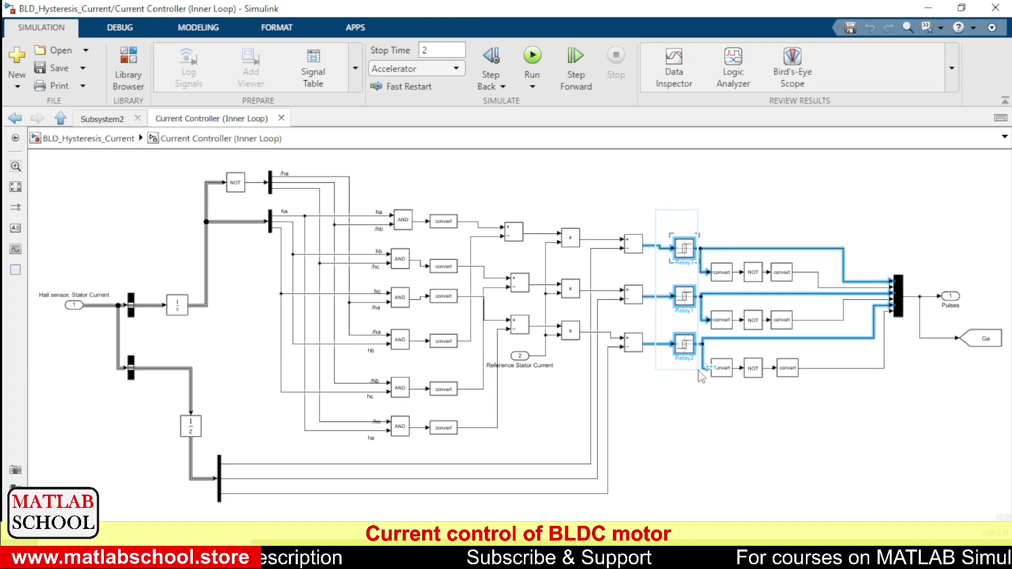
{"action": "left_click", "coordinate": [739, 190]}
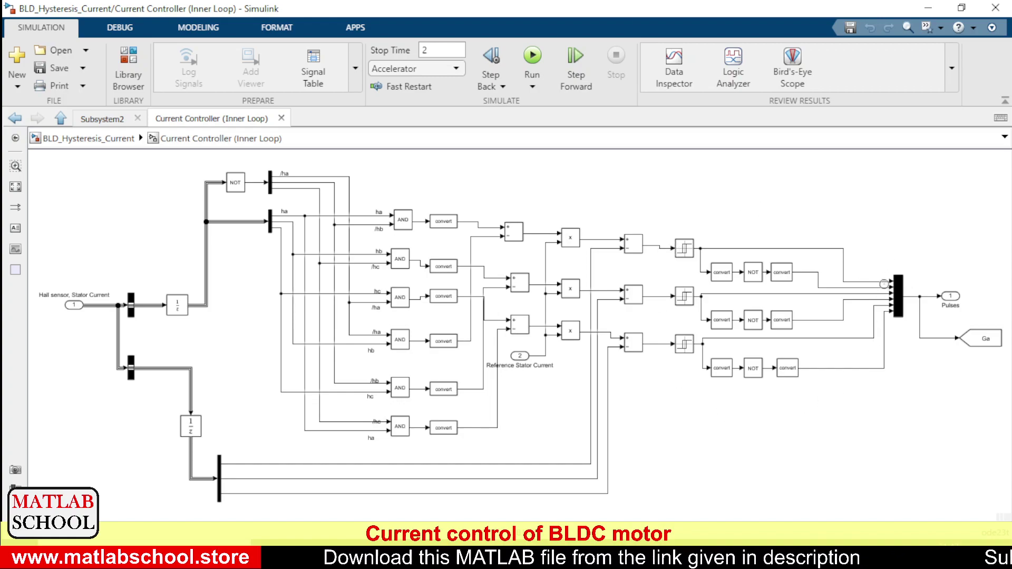
- Inspect the gate signal g driving the Universal Bridge in Subsystem2, then go back up
{"action": "left_click", "coordinate": [97, 140]}
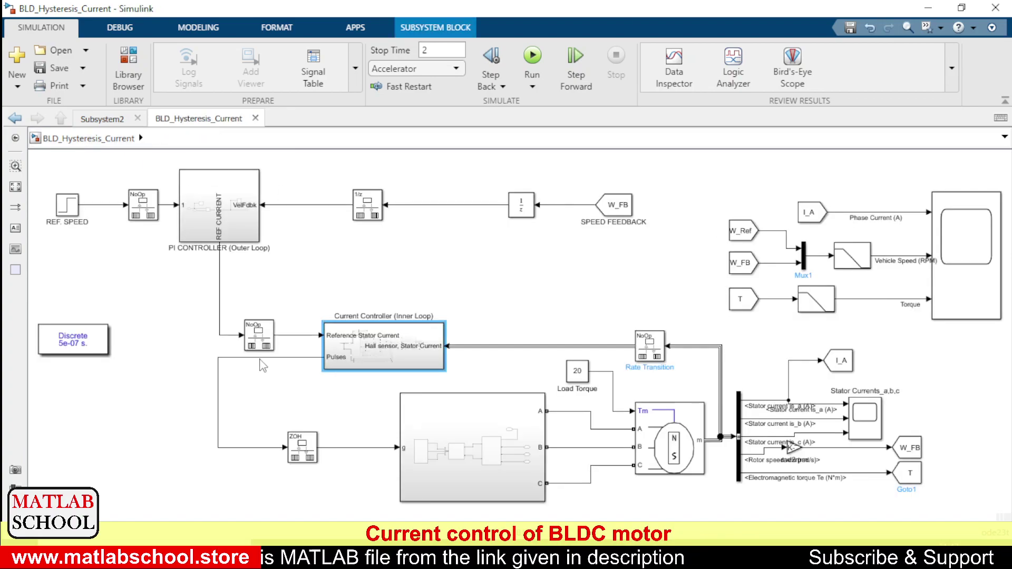
{"action": "left_click", "coordinate": [259, 357]}
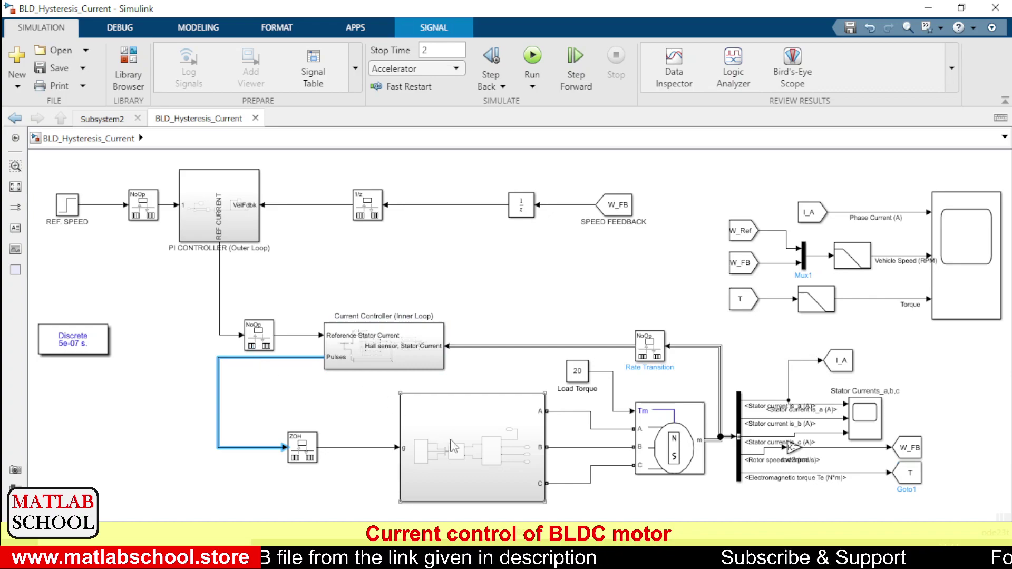
{"action": "double_click", "coordinate": [452, 447]}
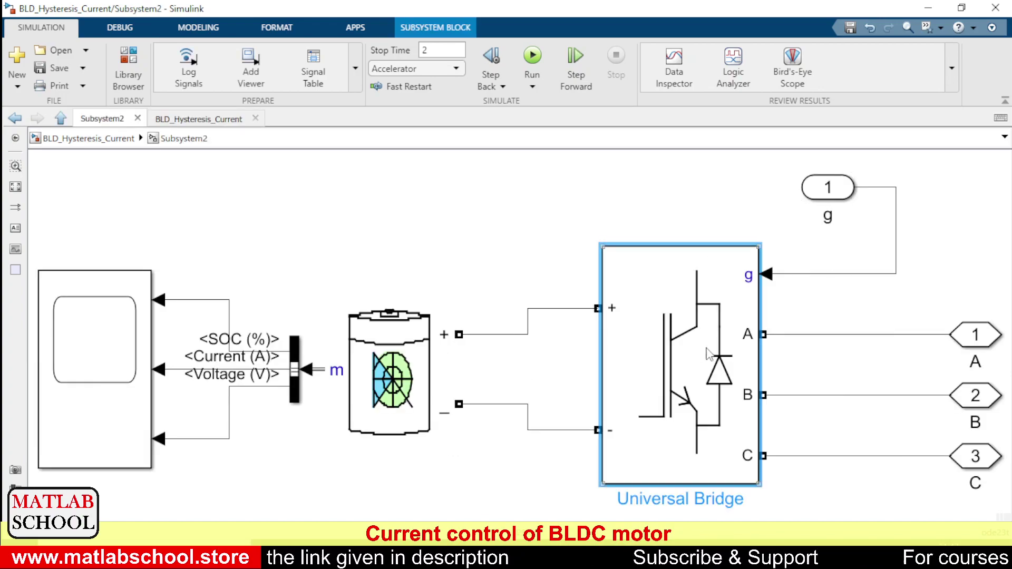
{"action": "left_click", "coordinate": [861, 304]}
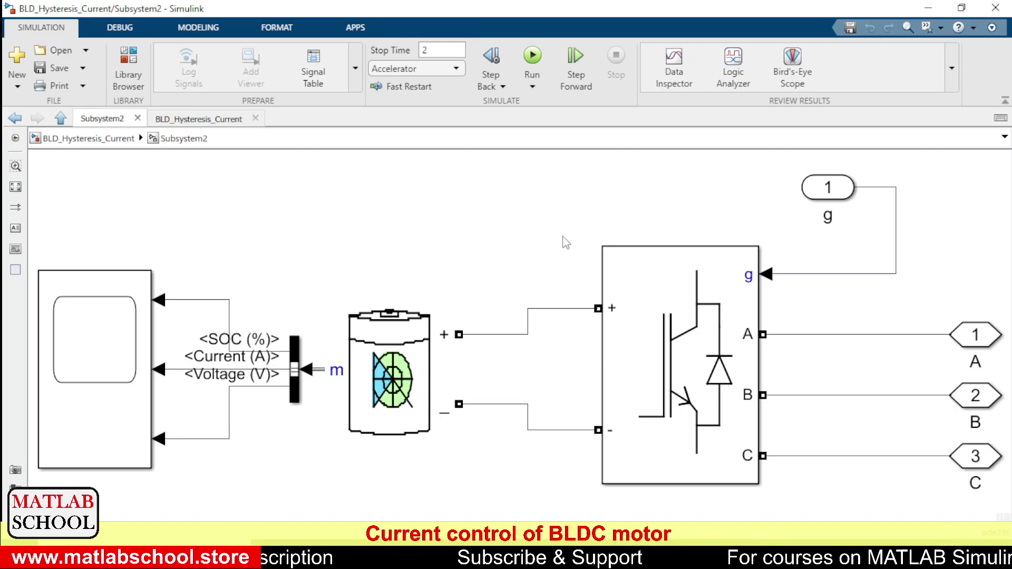
{"action": "left_click", "coordinate": [841, 274]}
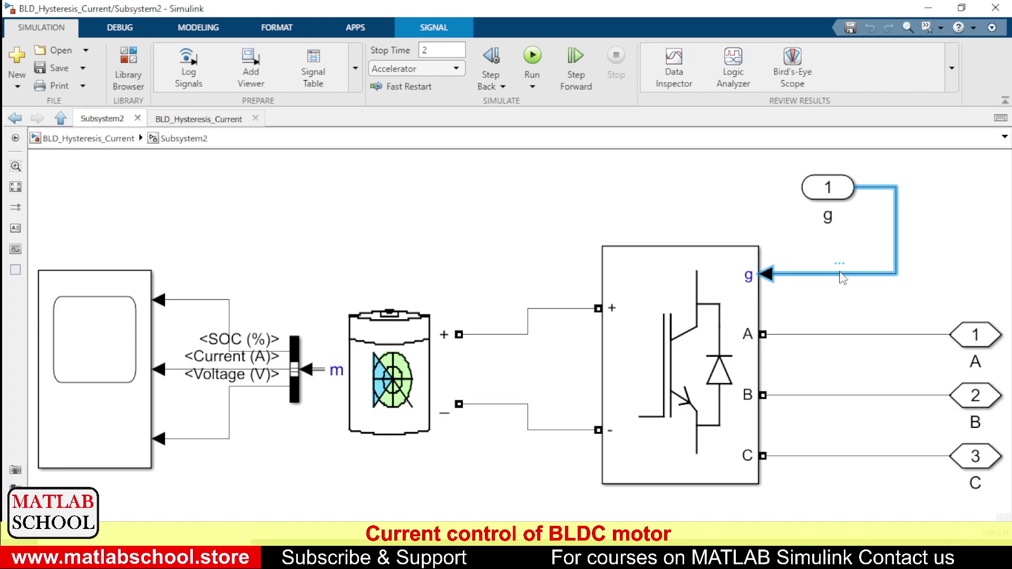
{"action": "left_click", "coordinate": [543, 281]}
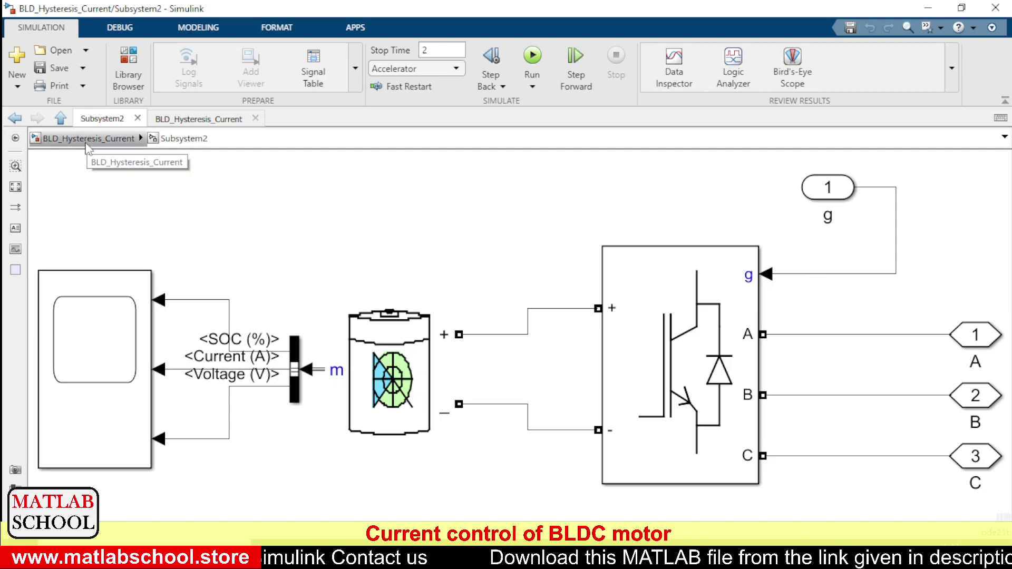
{"action": "left_click", "coordinate": [88, 138]}
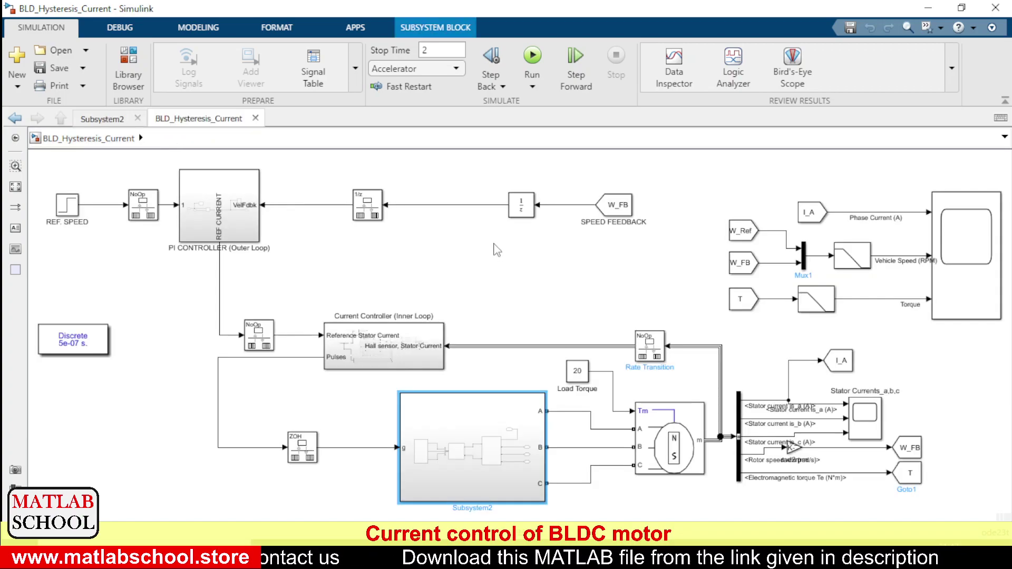
- Deselect the subsystem and run the simulation with Stop Time 2
{"action": "left_click", "coordinate": [601, 372]}
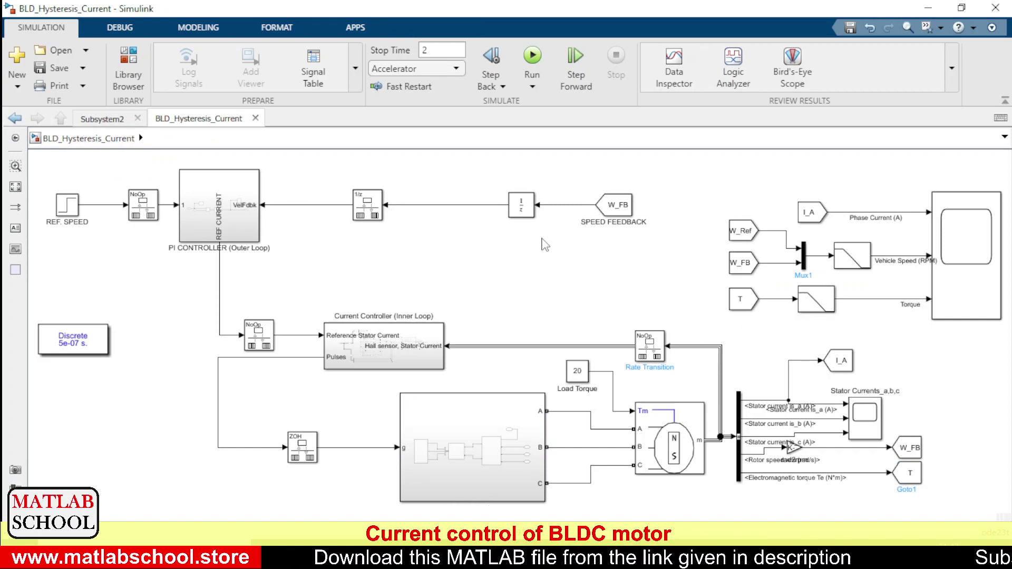
{"action": "left_click", "coordinate": [531, 57]}
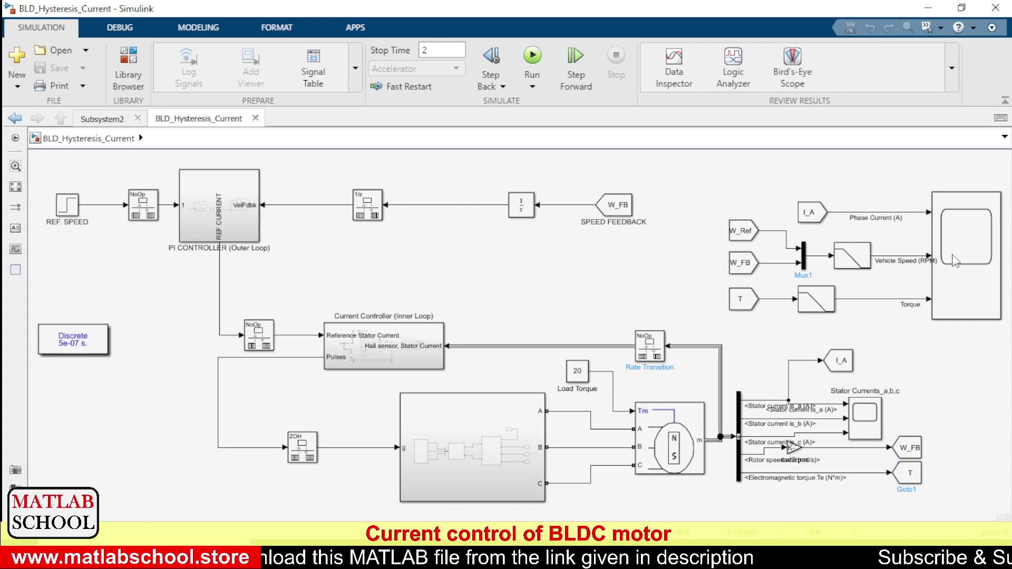
- Open Scope3, zoom to about 0.22–0.67 s, then rescale to the full 0–2 s range
{"action": "double_click", "coordinate": [953, 260]}
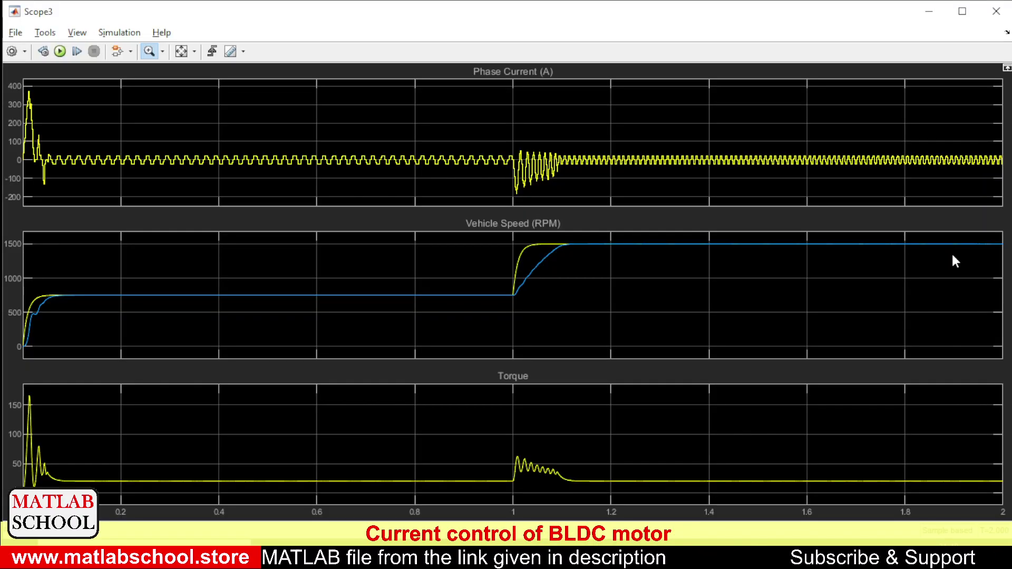
{"action": "key", "text": "ctrl+t"}
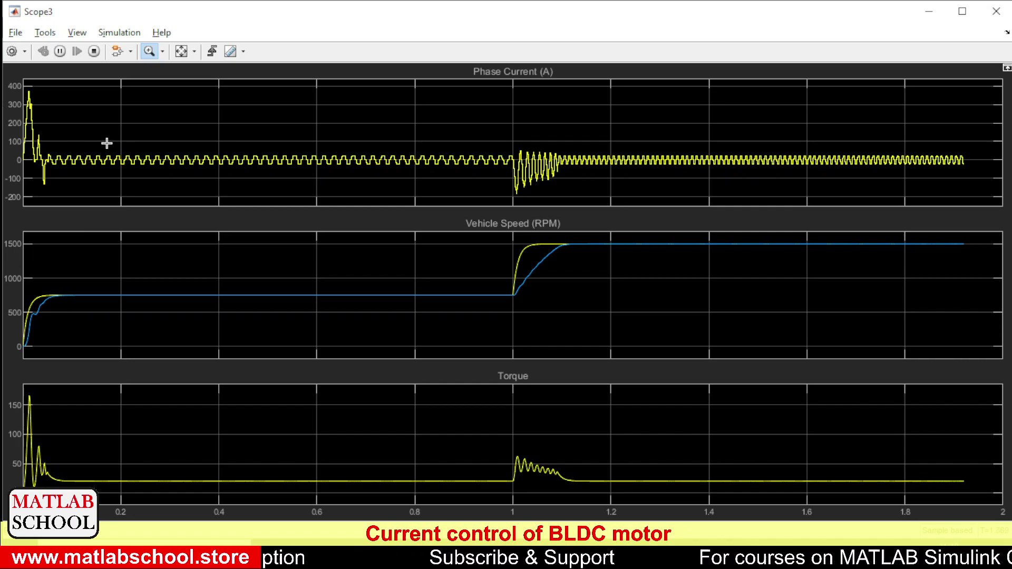
{"action": "left_click_drag", "start_coordinate": [107, 144], "coordinate": [352, 173]}
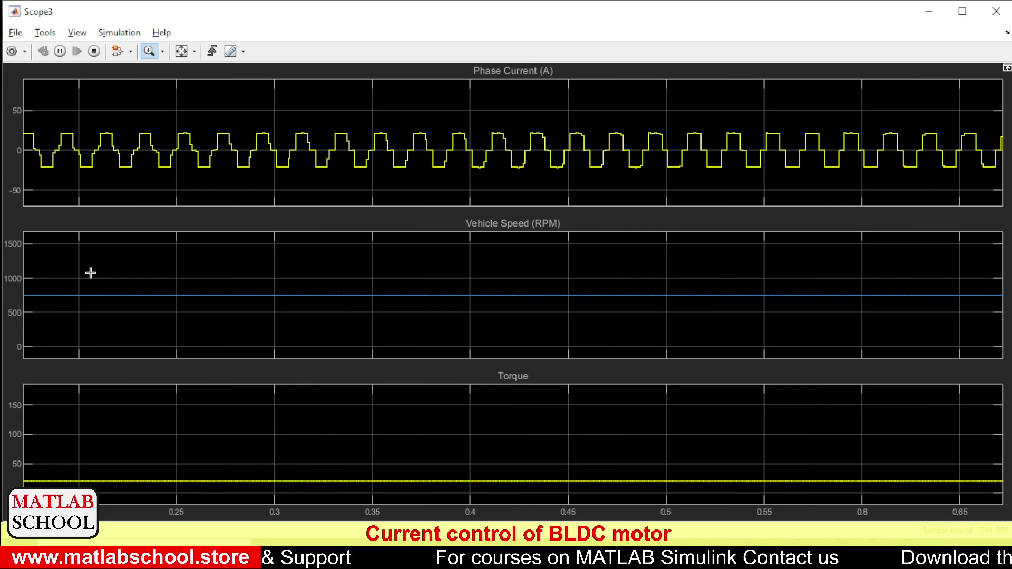
{"action": "left_click", "coordinate": [182, 52]}
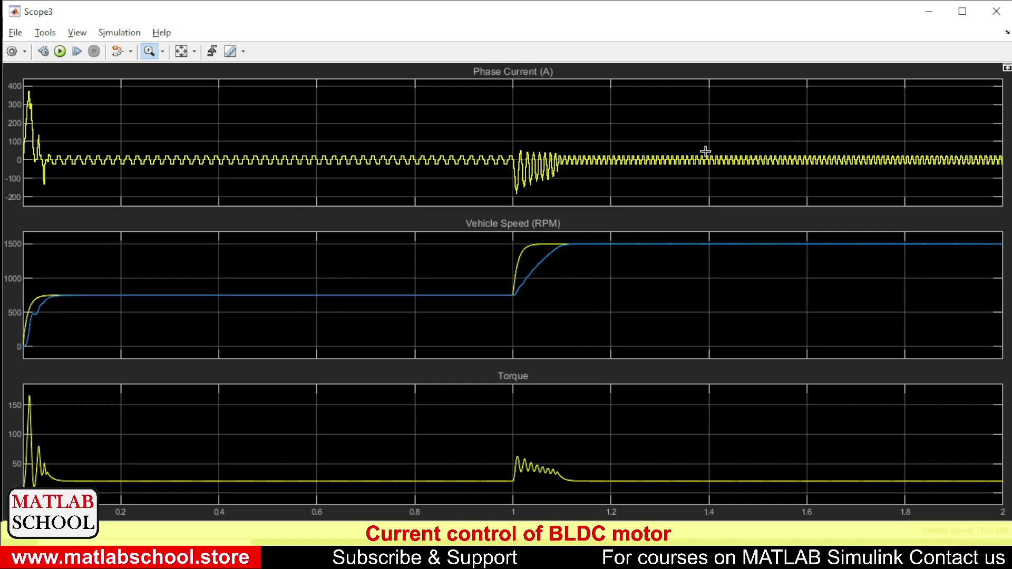
- Minimize Scope3 and autoscale the Stator Currents_a,b,c scope over the full run before minimizing it
{"action": "left_click", "coordinate": [926, 15]}
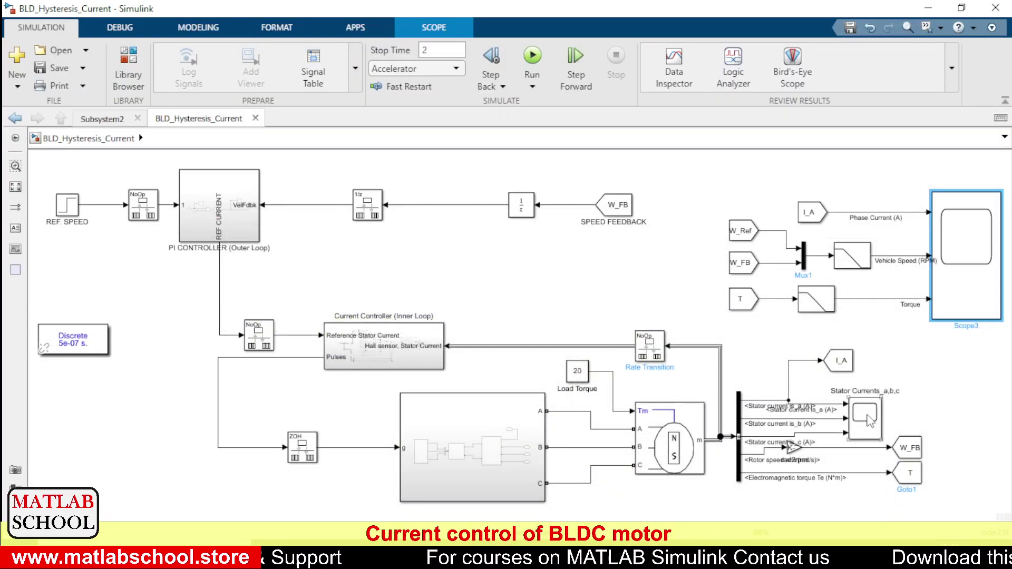
{"action": "double_click", "coordinate": [867, 418]}
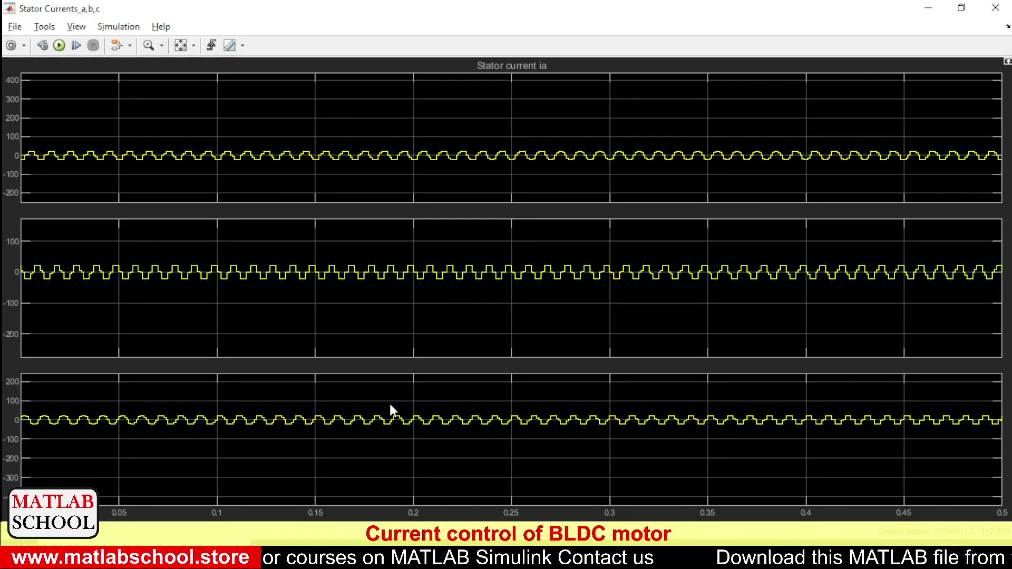
{"action": "left_click", "coordinate": [180, 45]}
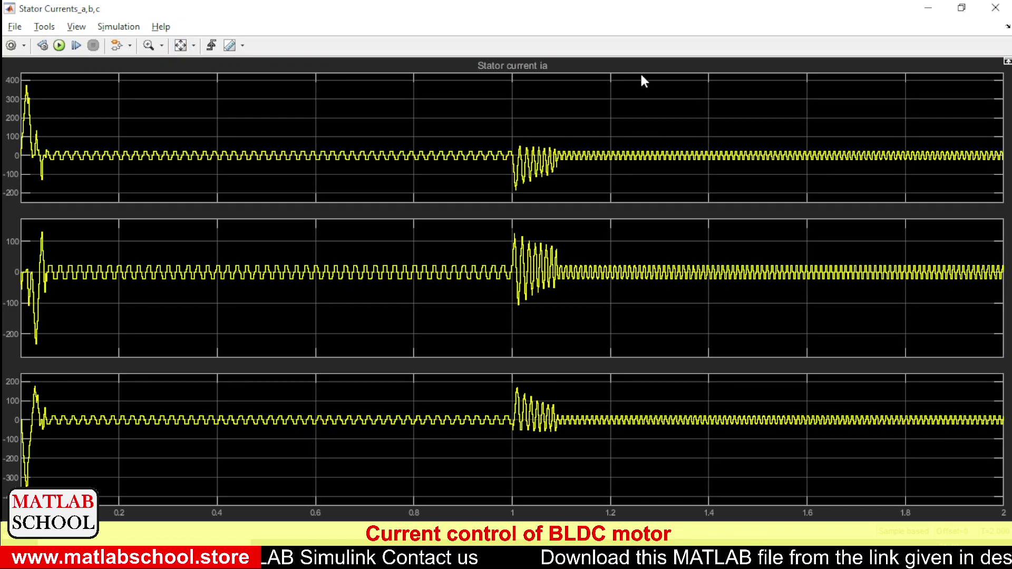
{"action": "left_click", "coordinate": [928, 7]}
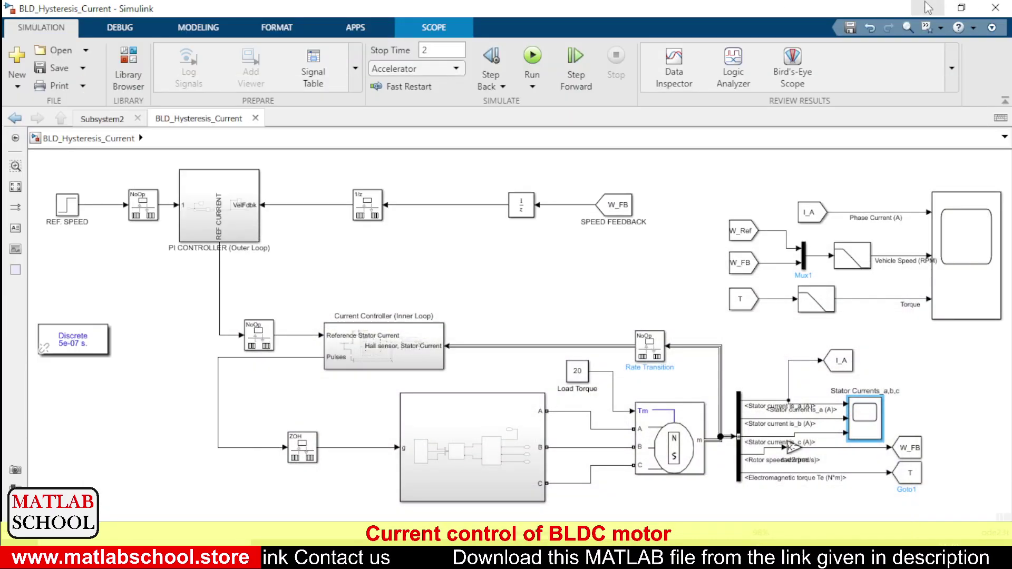
{"action": "left_click", "coordinate": [511, 234]}
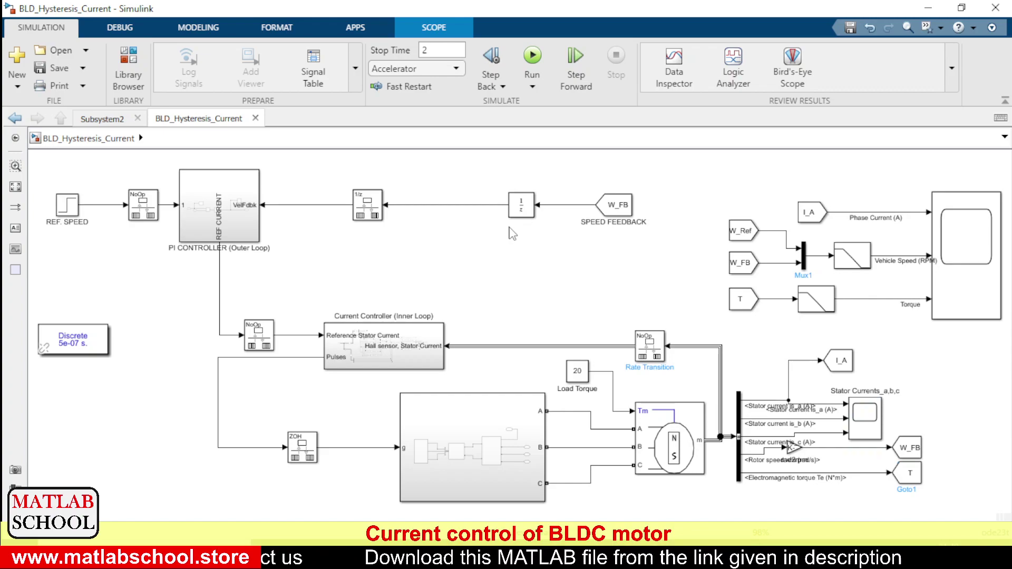